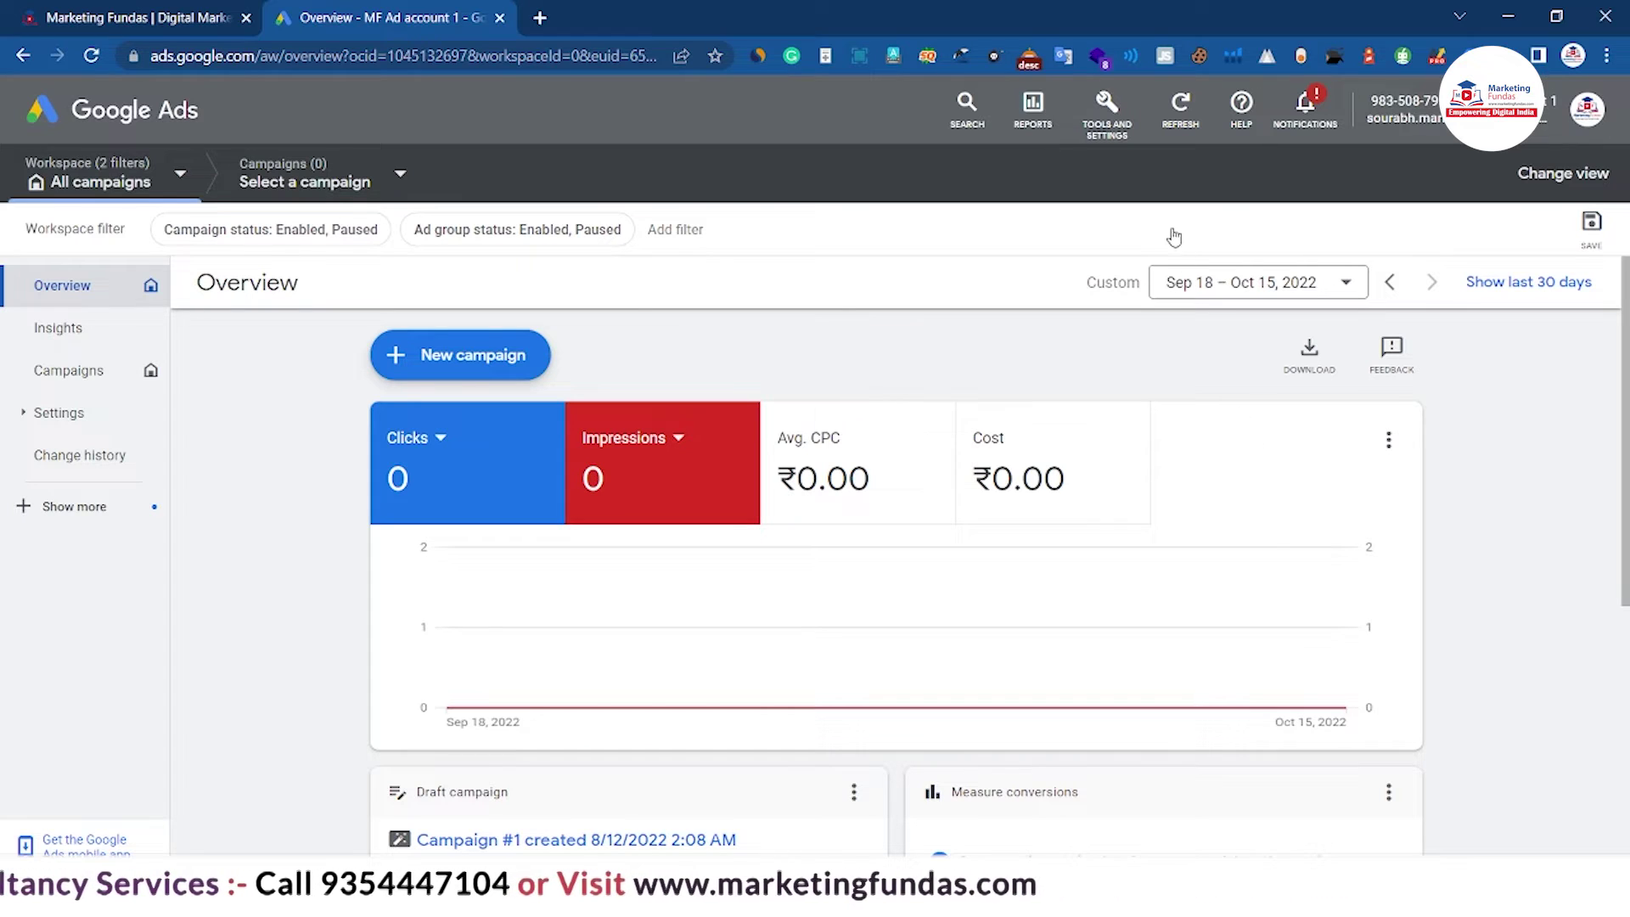
Go to the Security tab of Access and security from Tools and Settings in Google Ads
click(1106, 110)
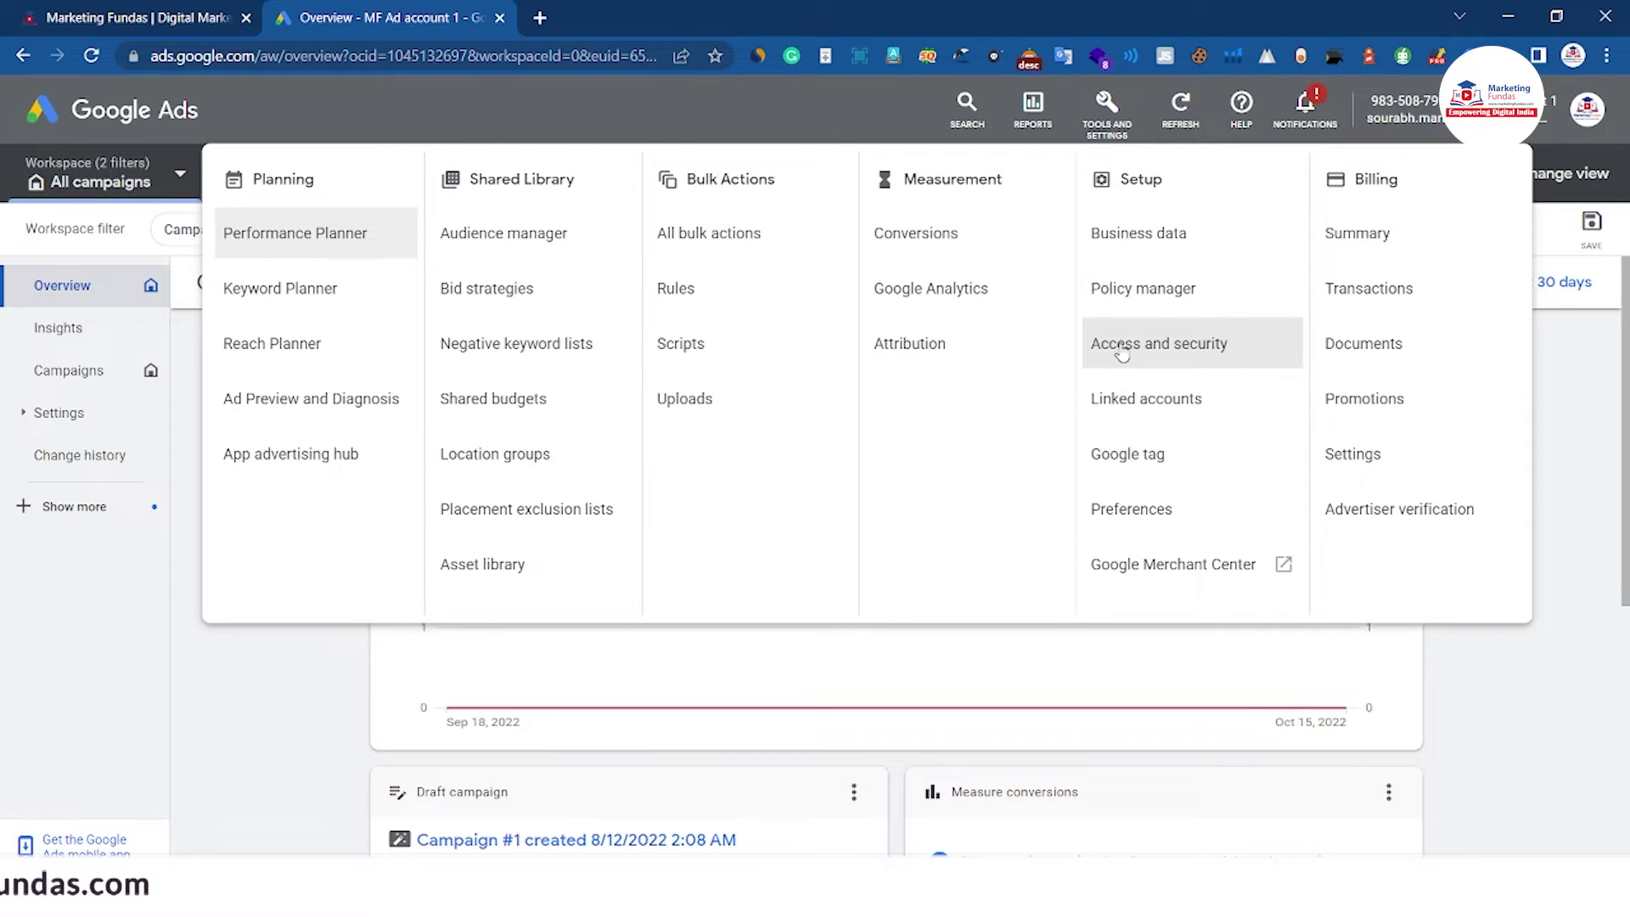
click(1160, 348)
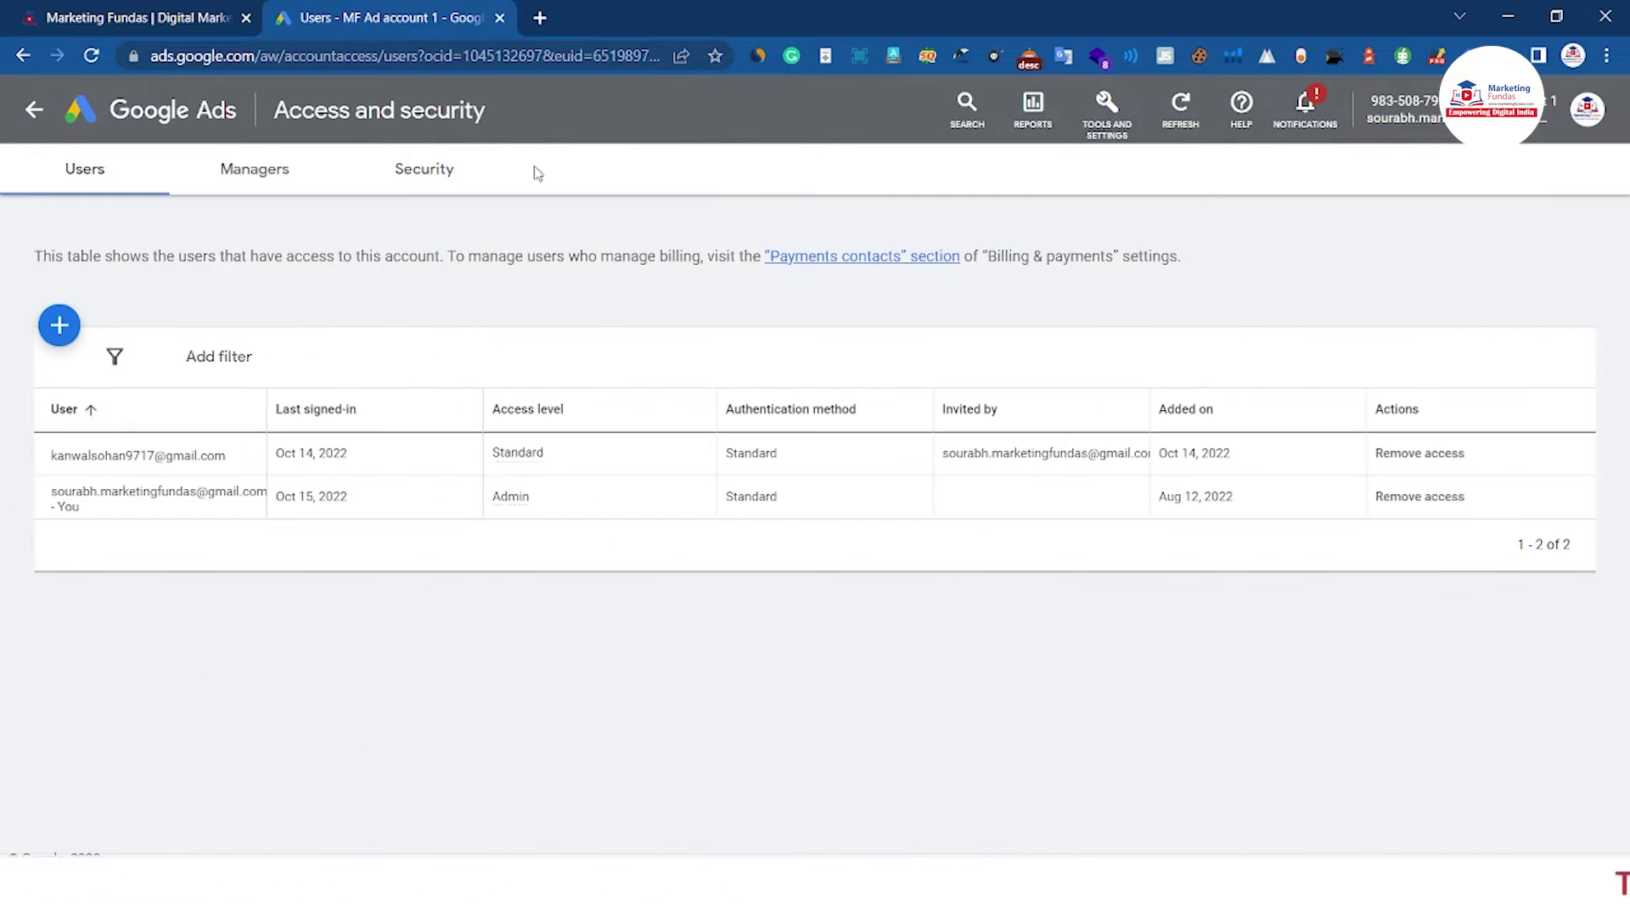
click(453, 180)
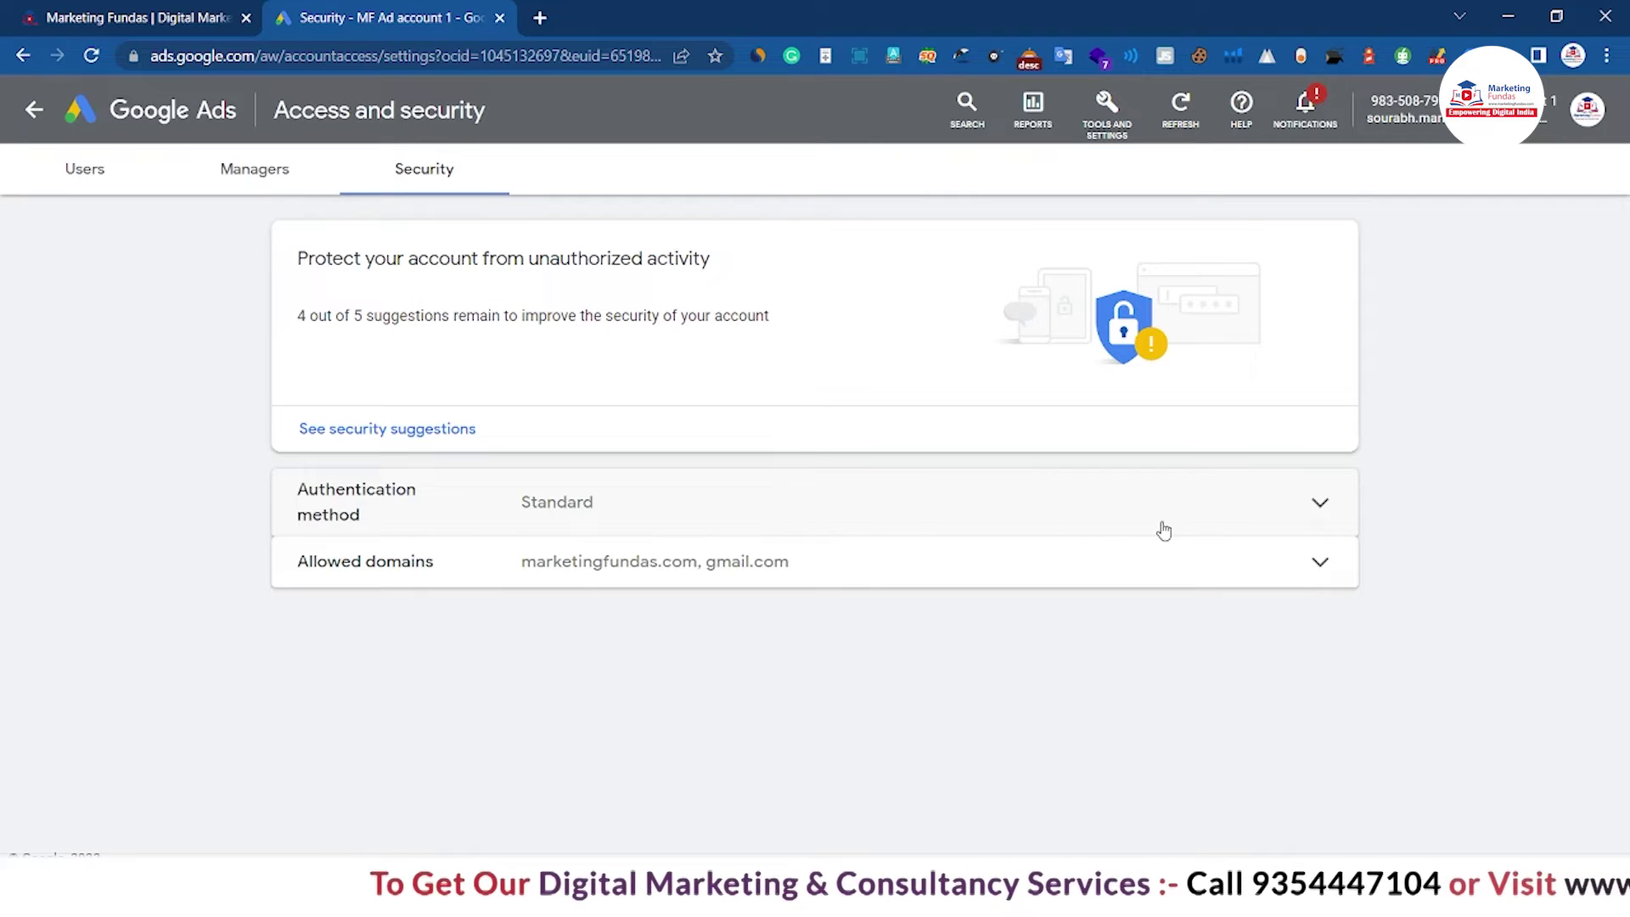
Check the authentication method options, then open the security suggestions and highlight the intrusion protection suggestion
click(1323, 503)
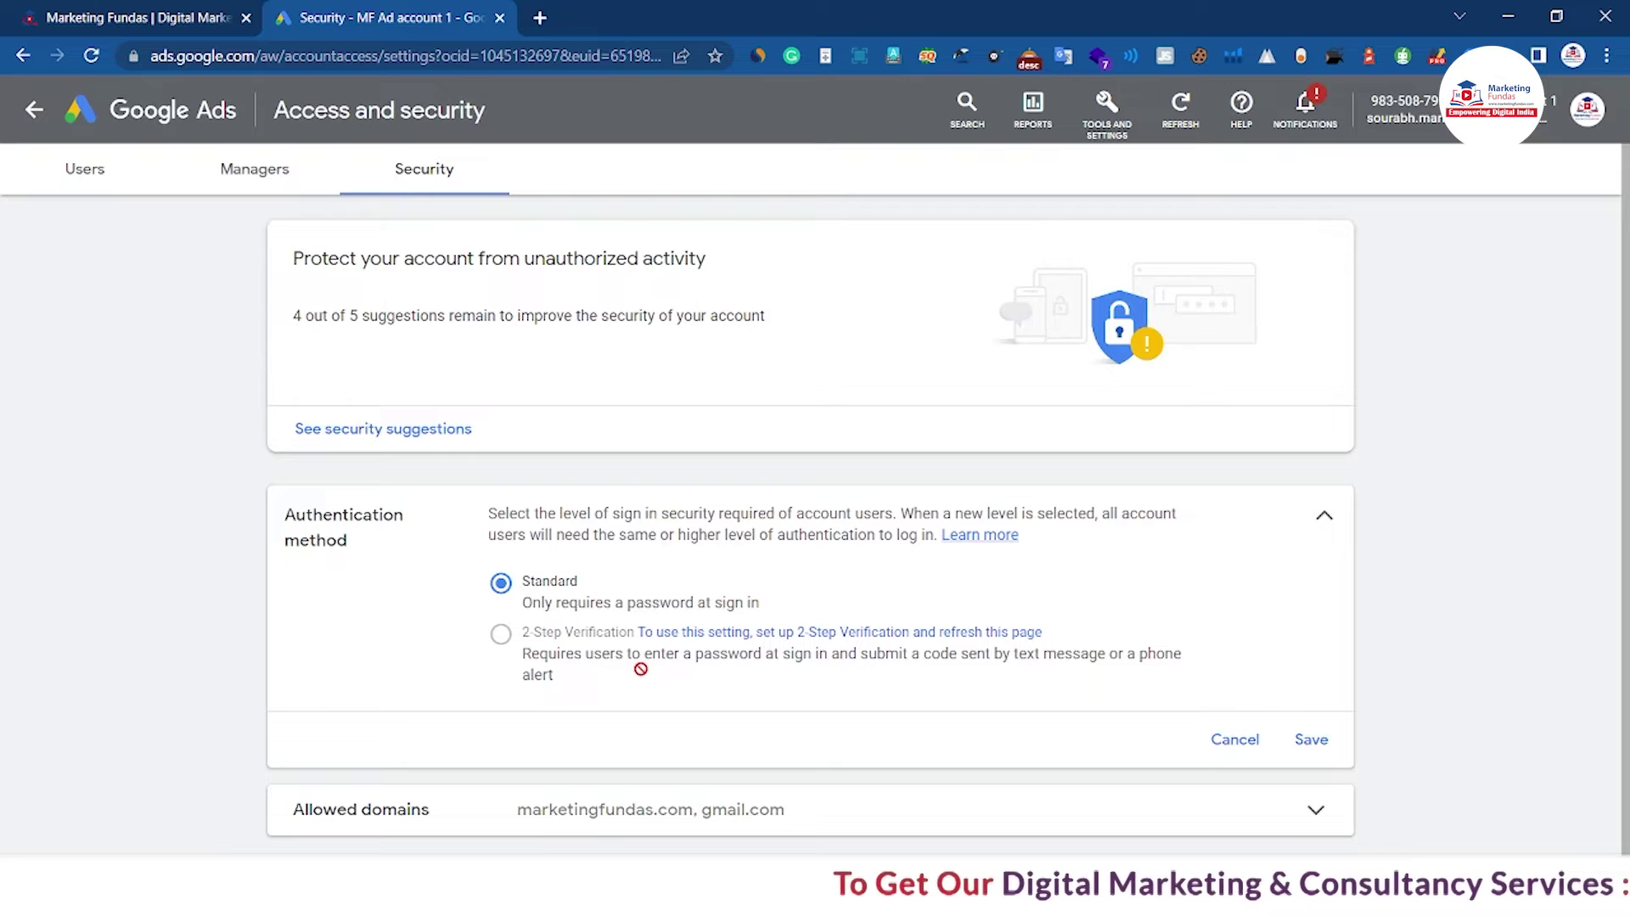
click(386, 441)
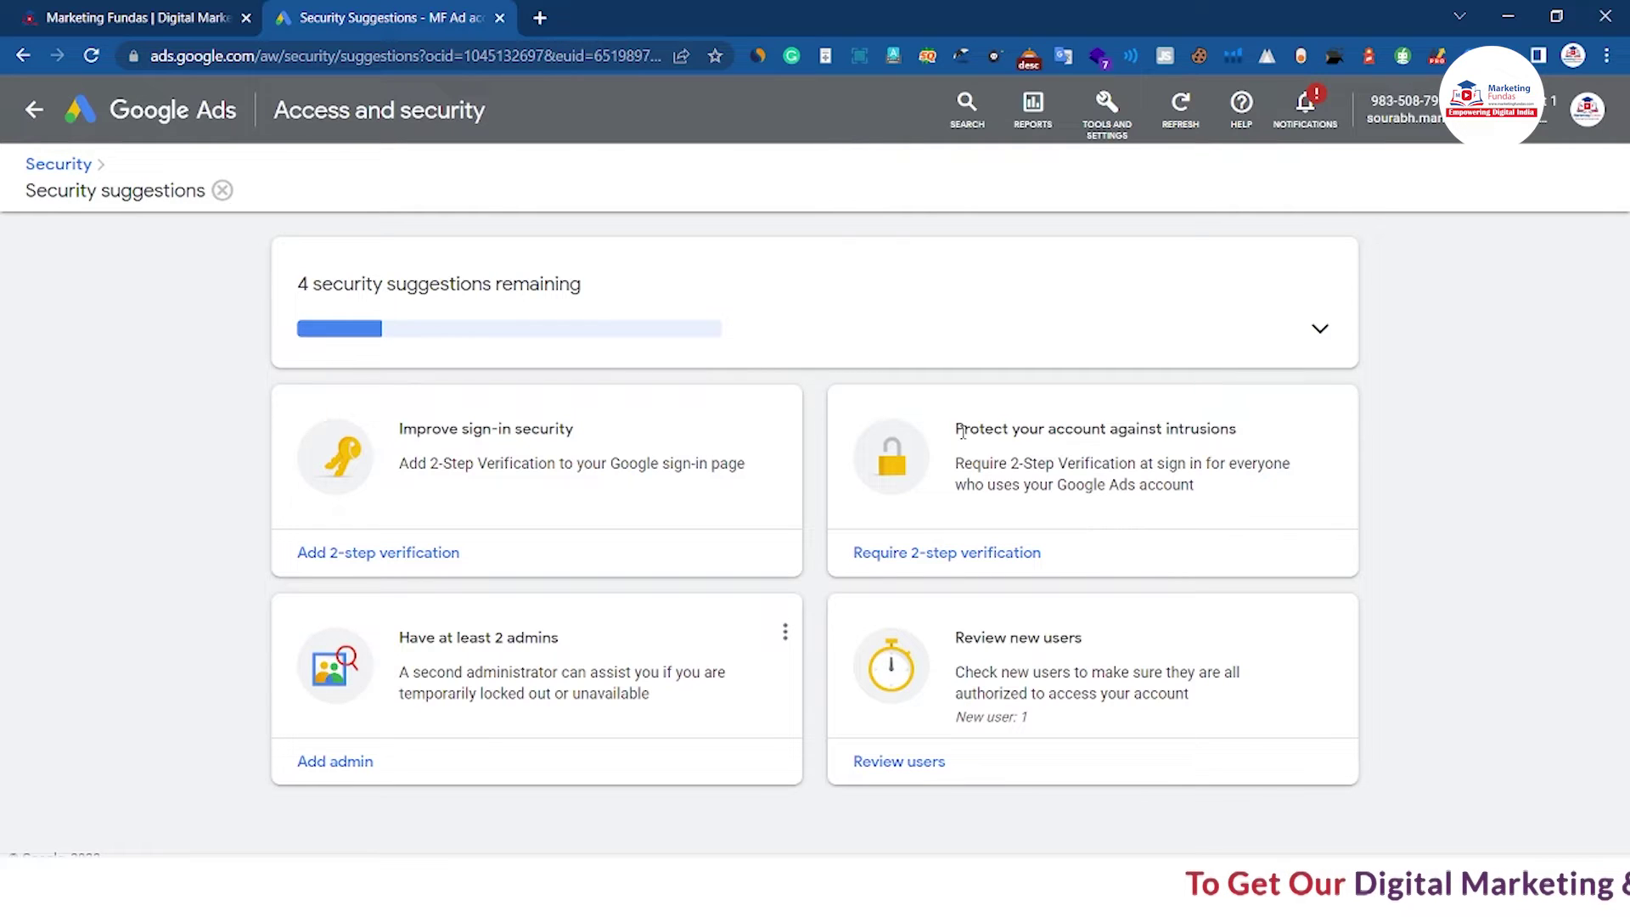
drag(1018, 429, 1206, 429)
click(1265, 444)
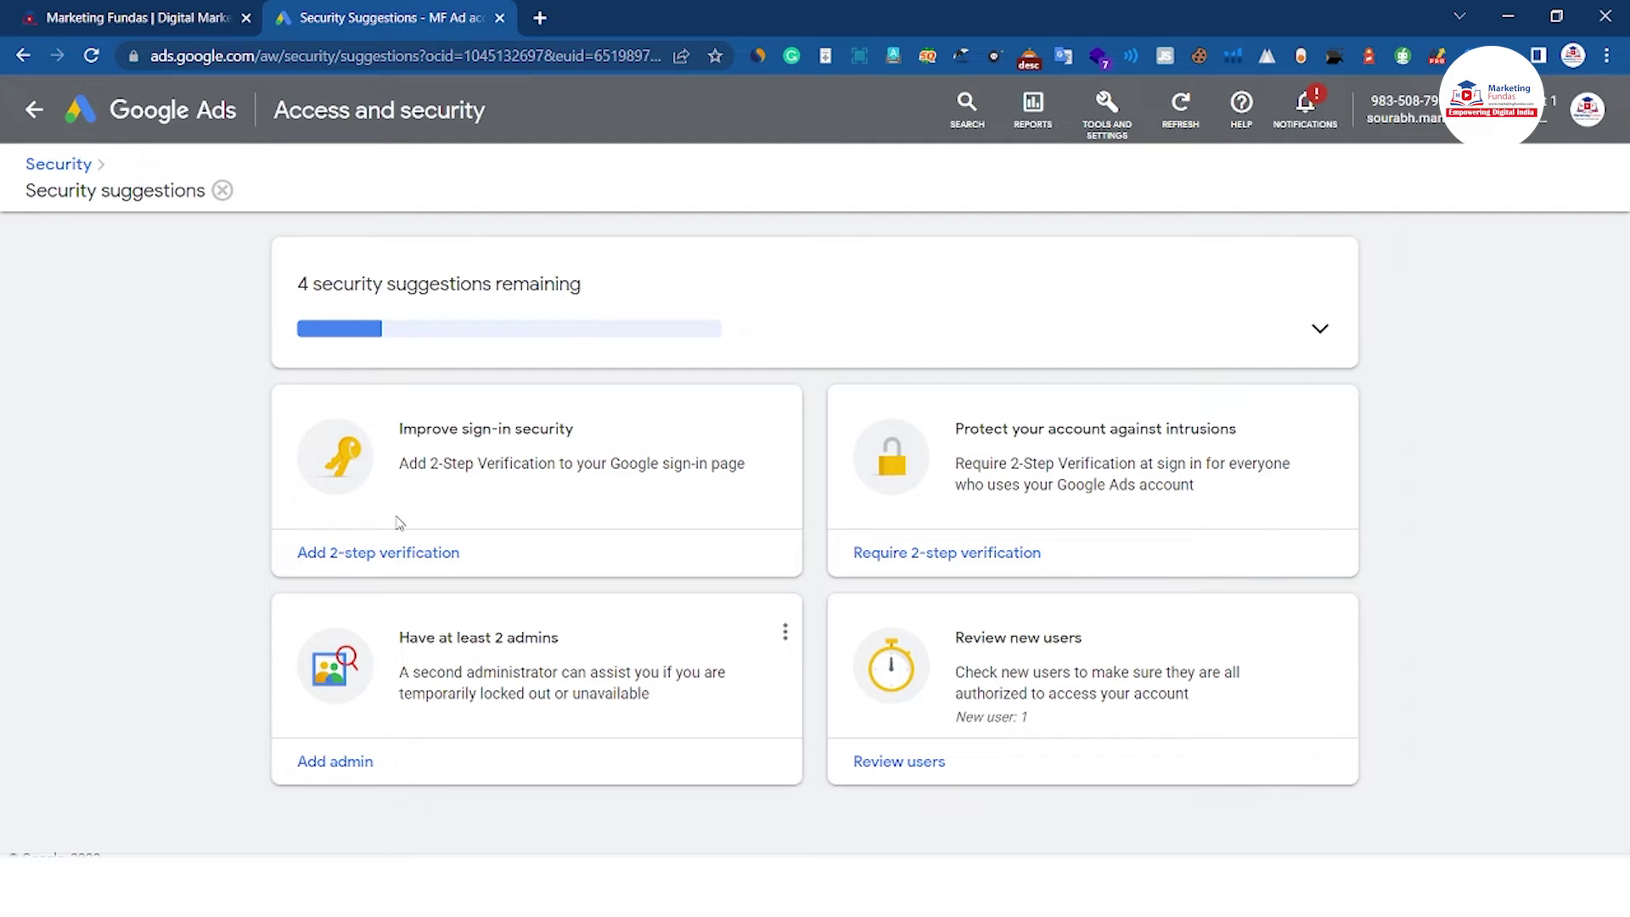
click(383, 559)
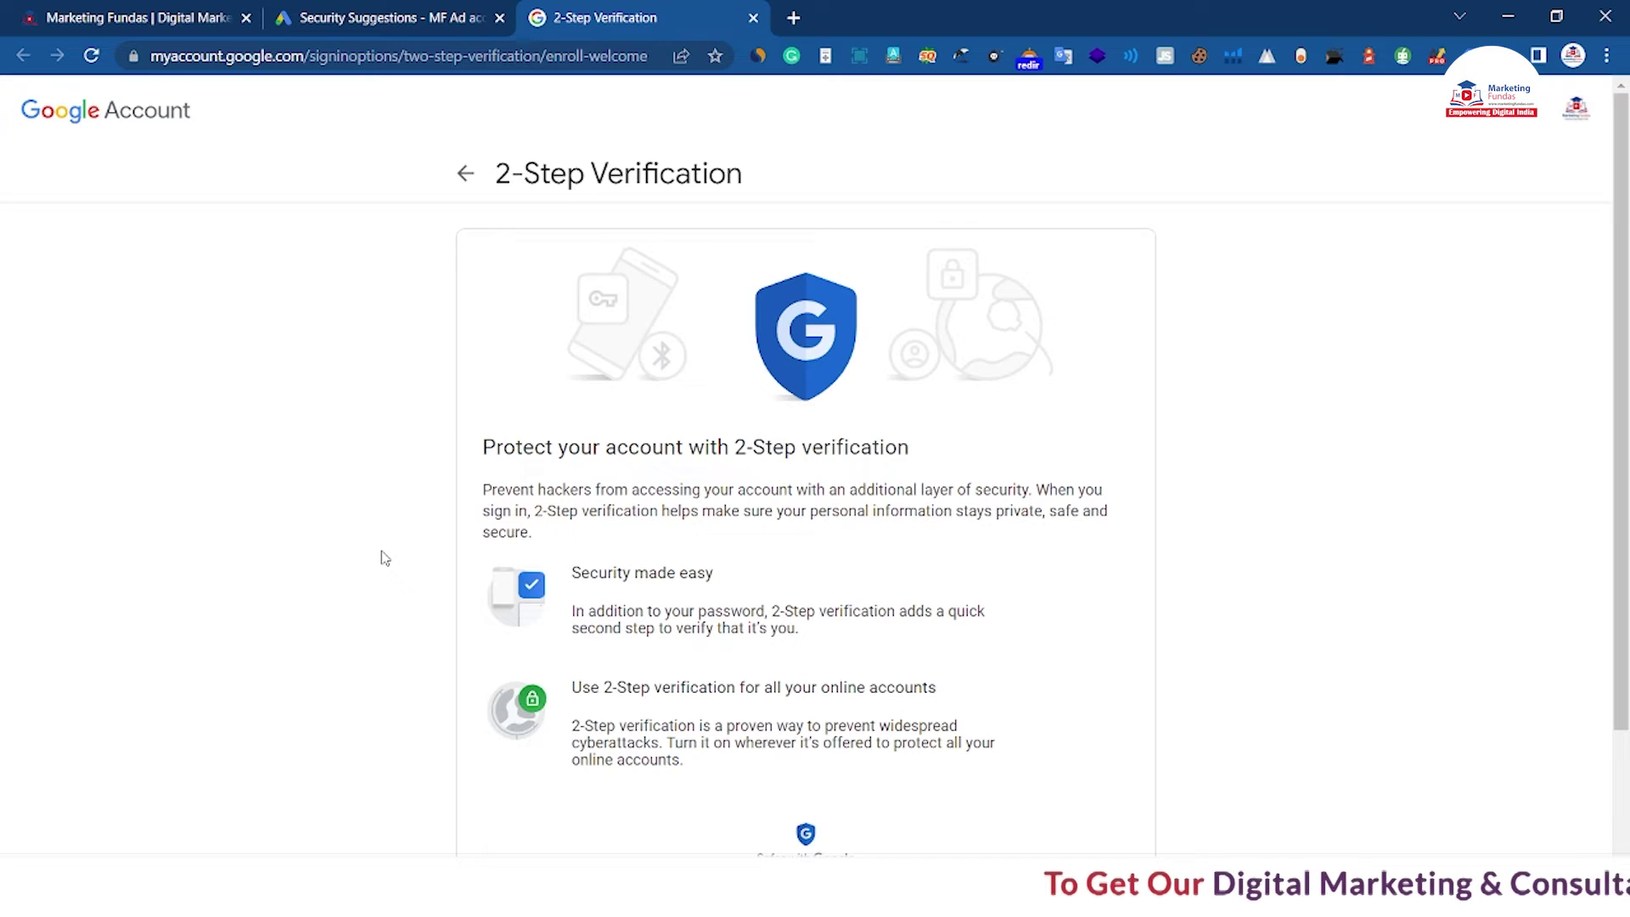
Start 2-Step Verification setup and re-enter the account password to confirm identity
scroll(472, 537, down, 2)
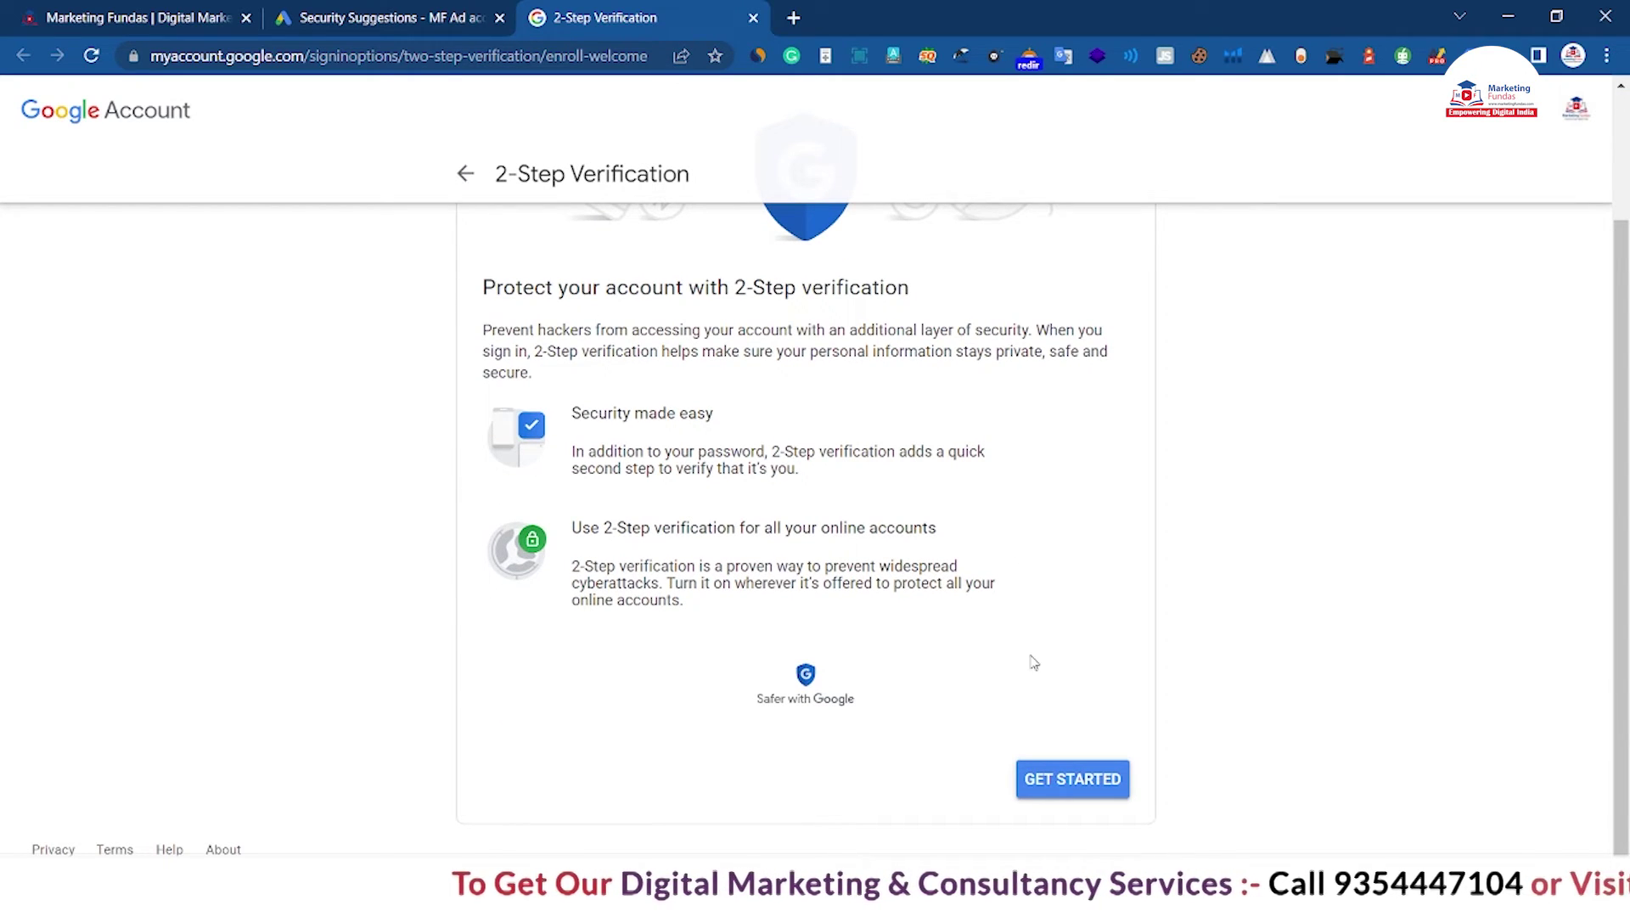
click(1058, 777)
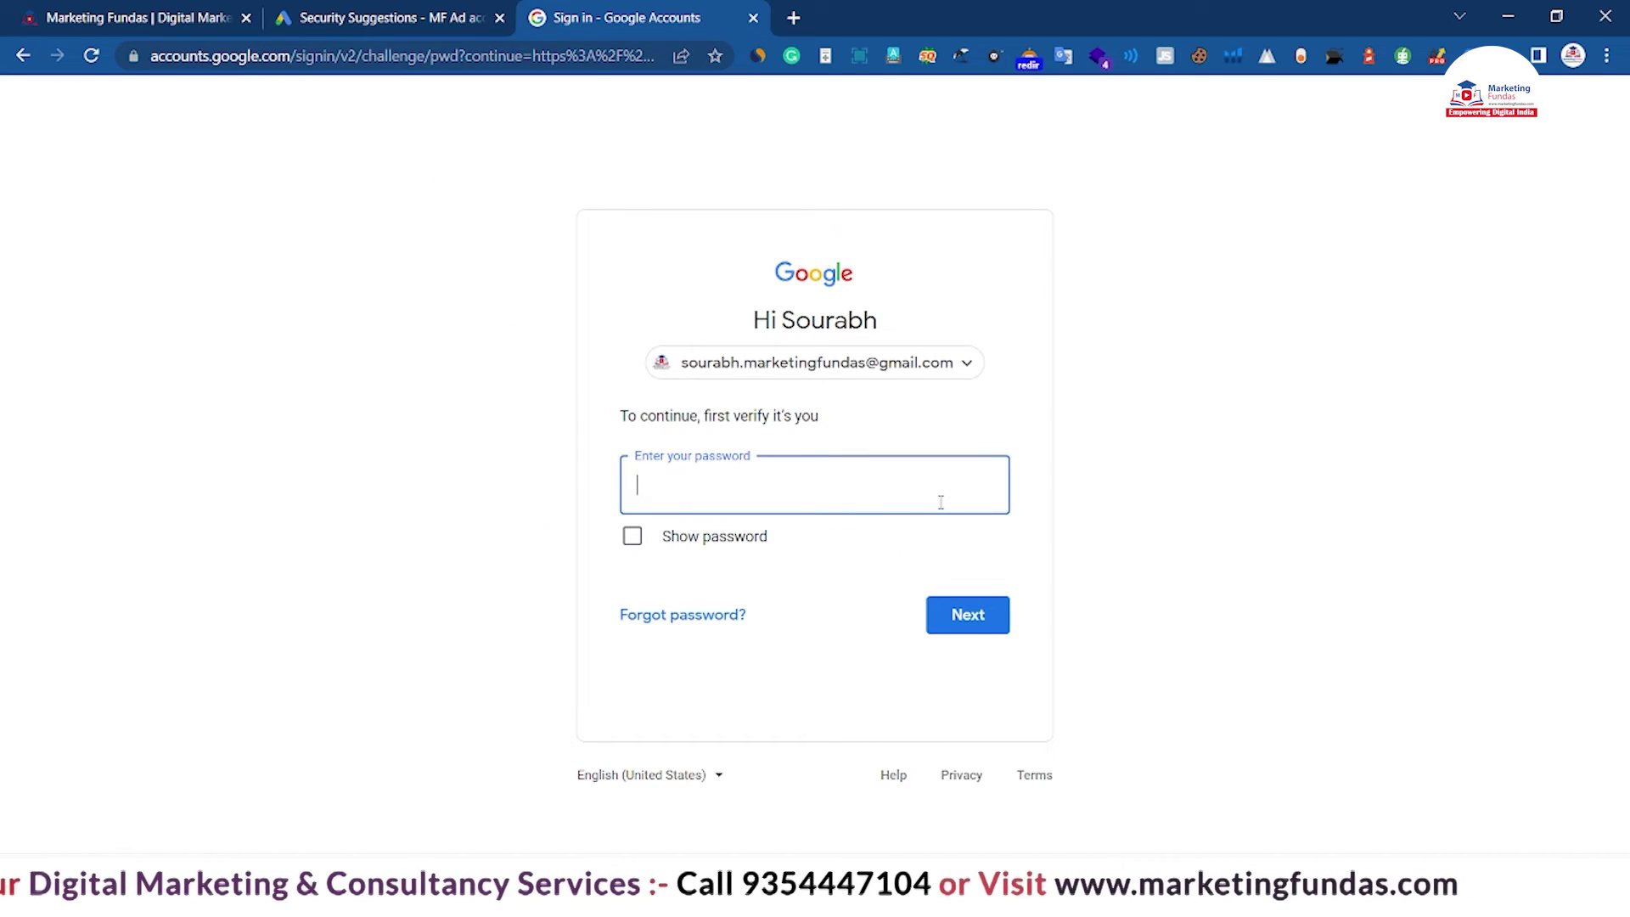
text(***)
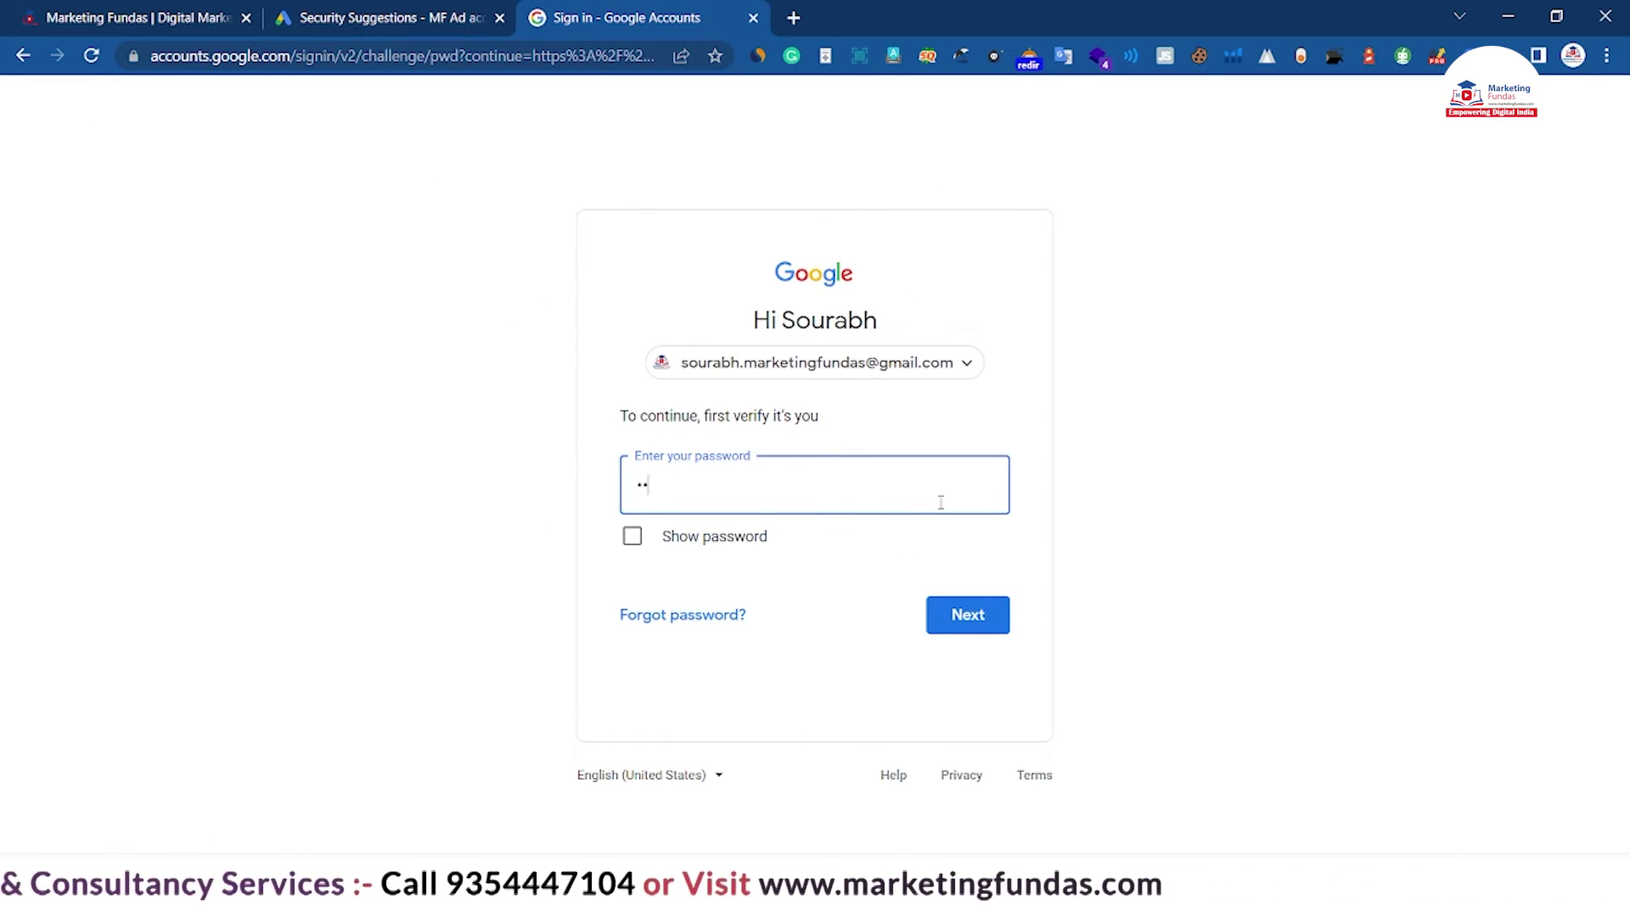
key(Return)
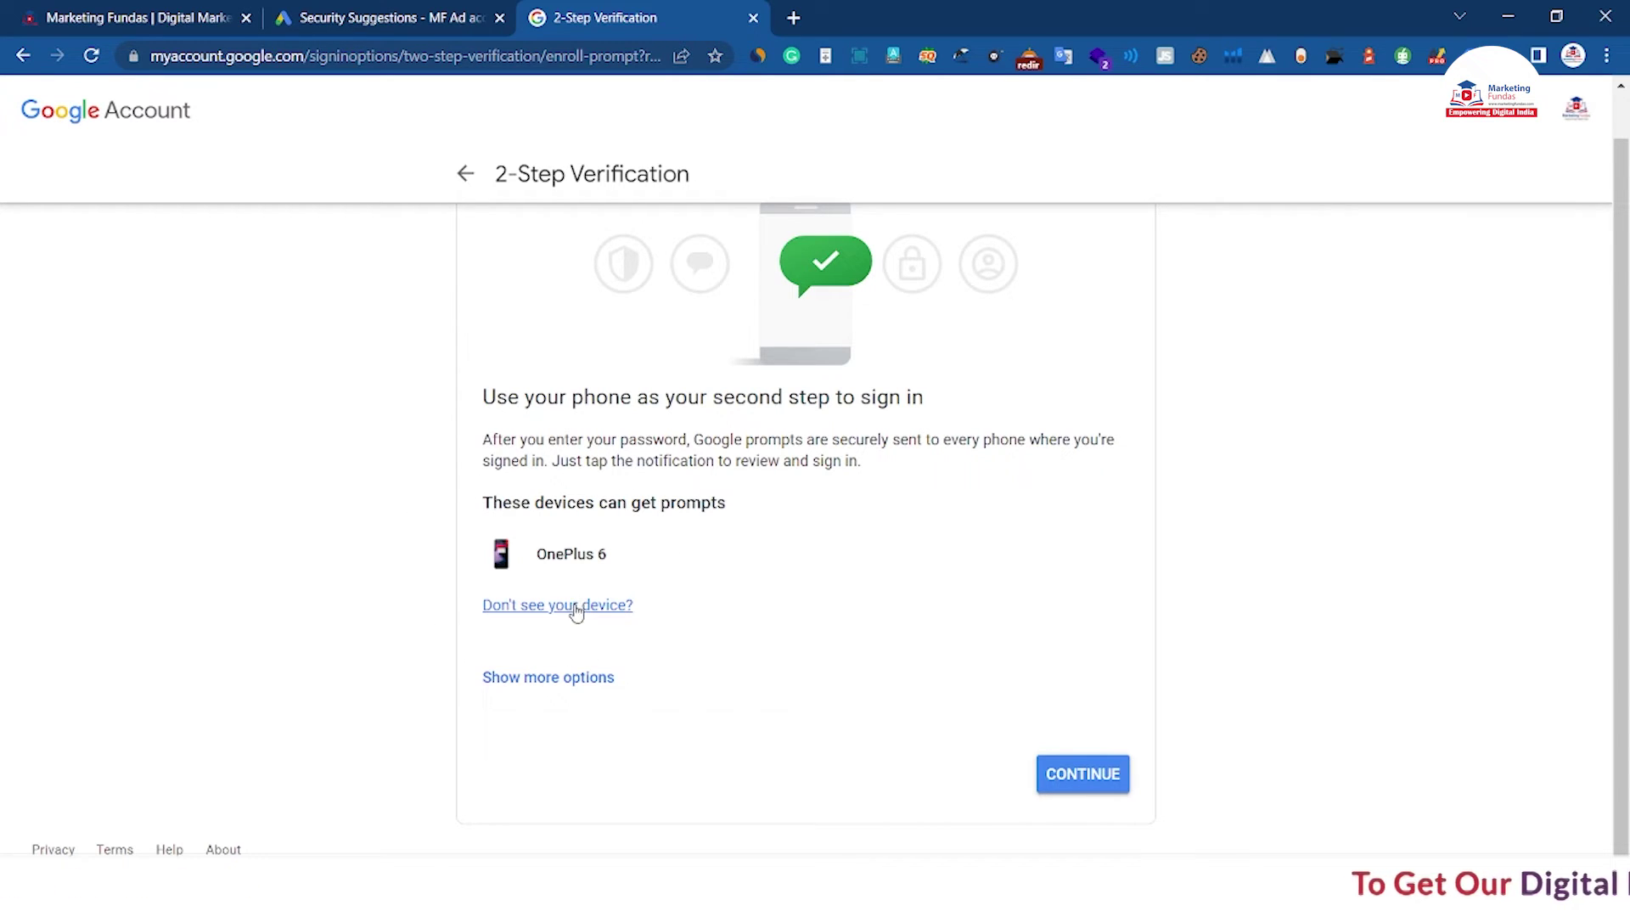
Choose text-message codes, set the country to India, enter the new phone number, and continue
click(589, 684)
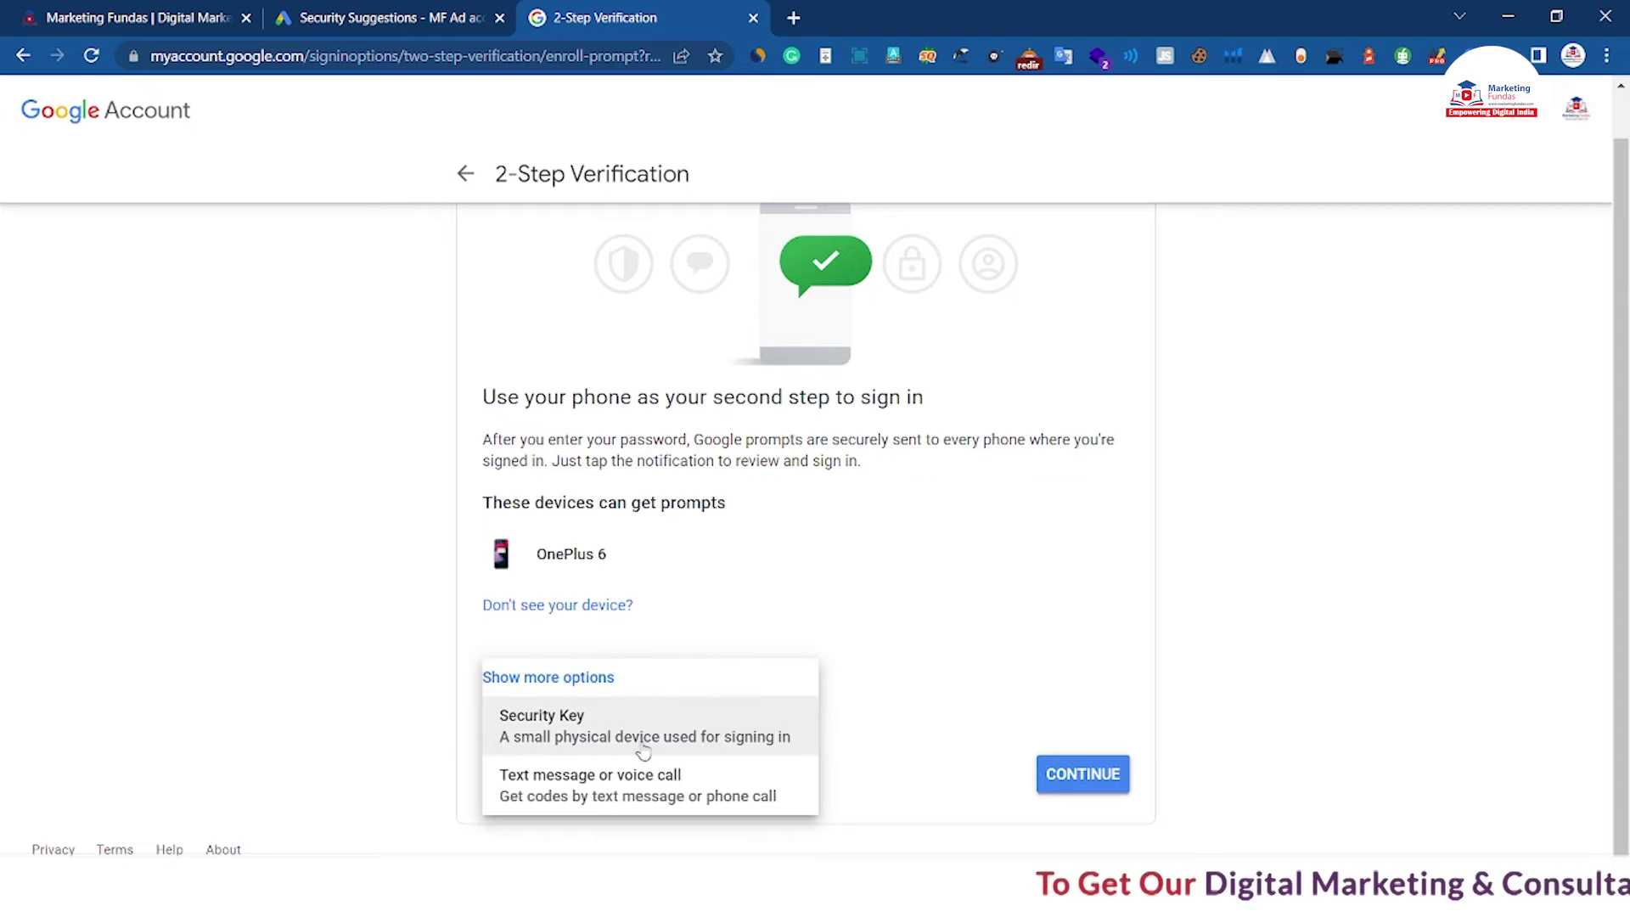
click(598, 786)
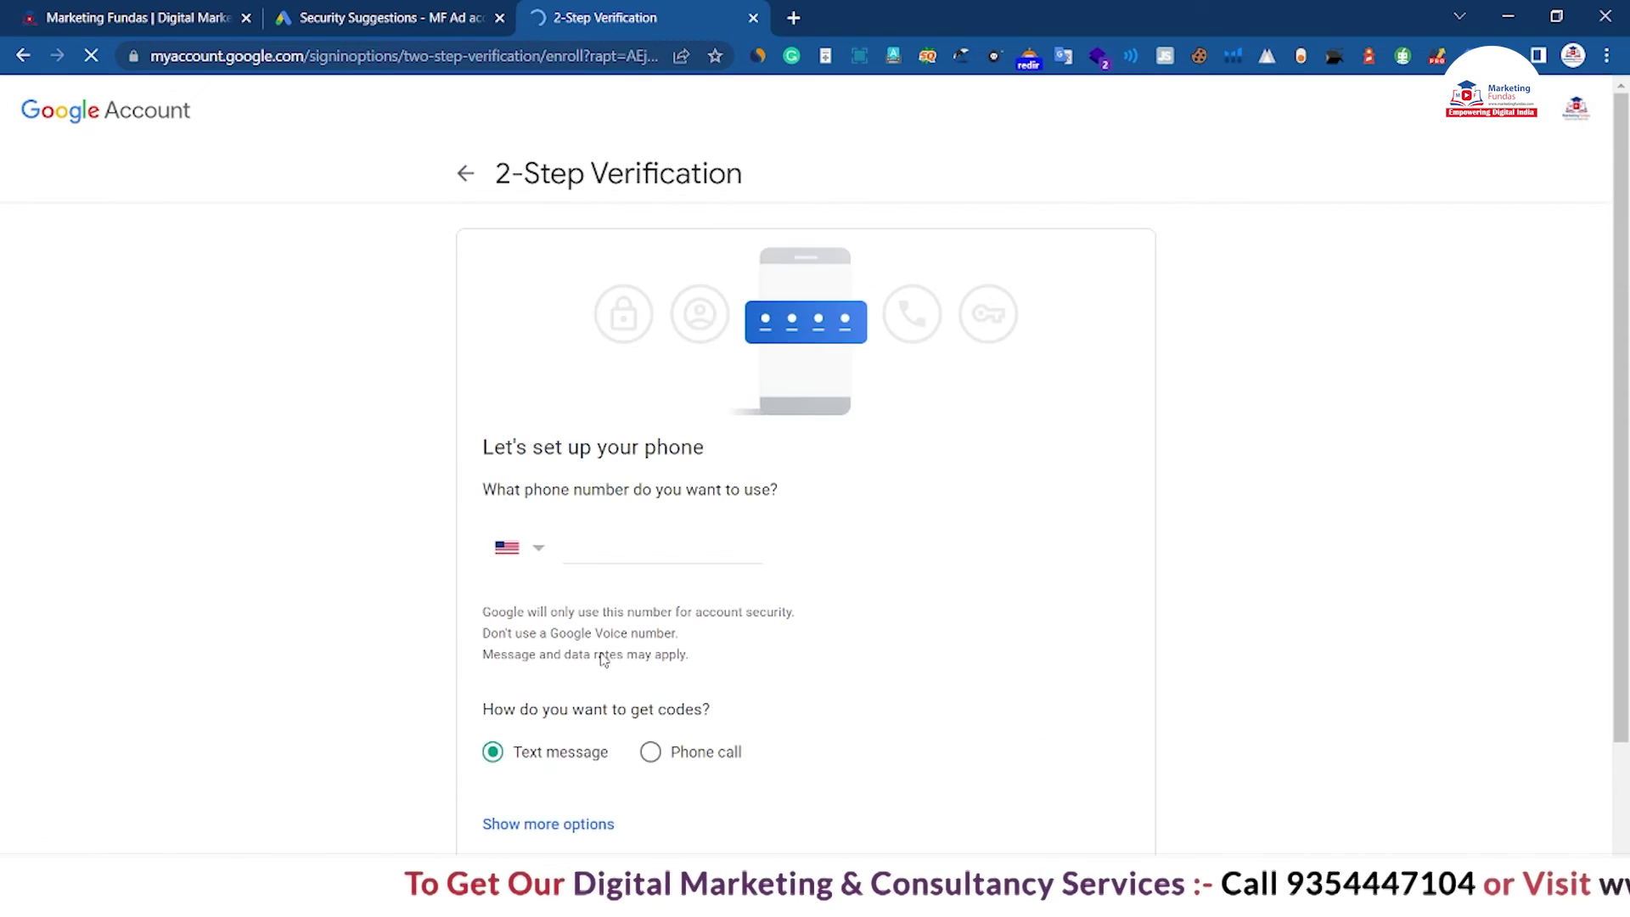
click(538, 547)
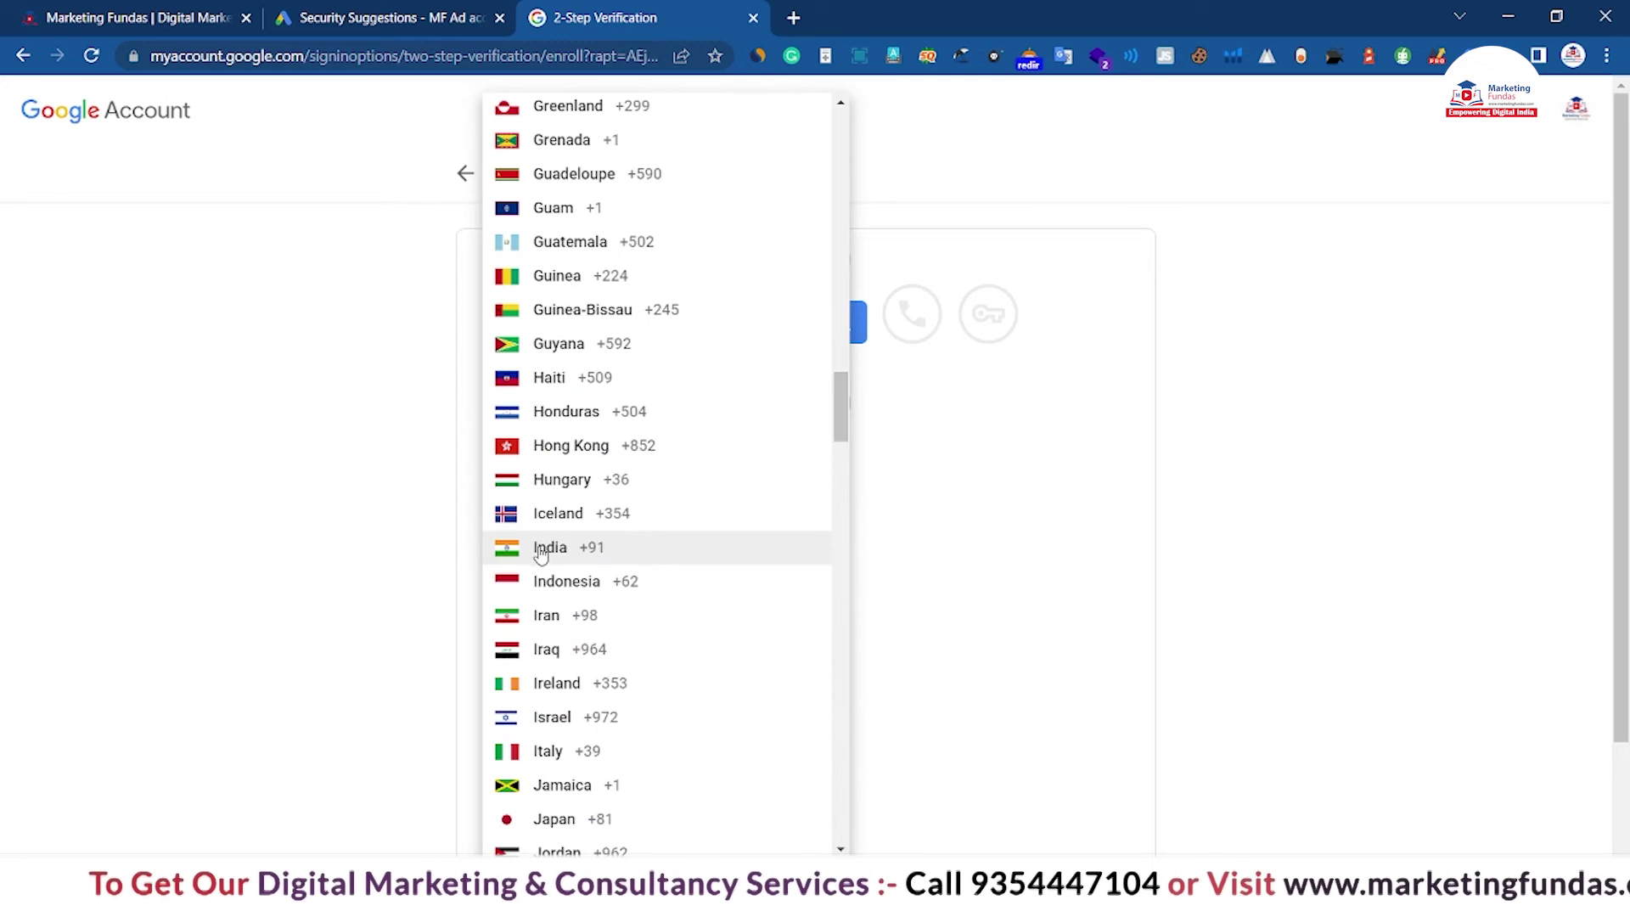
click(713, 550)
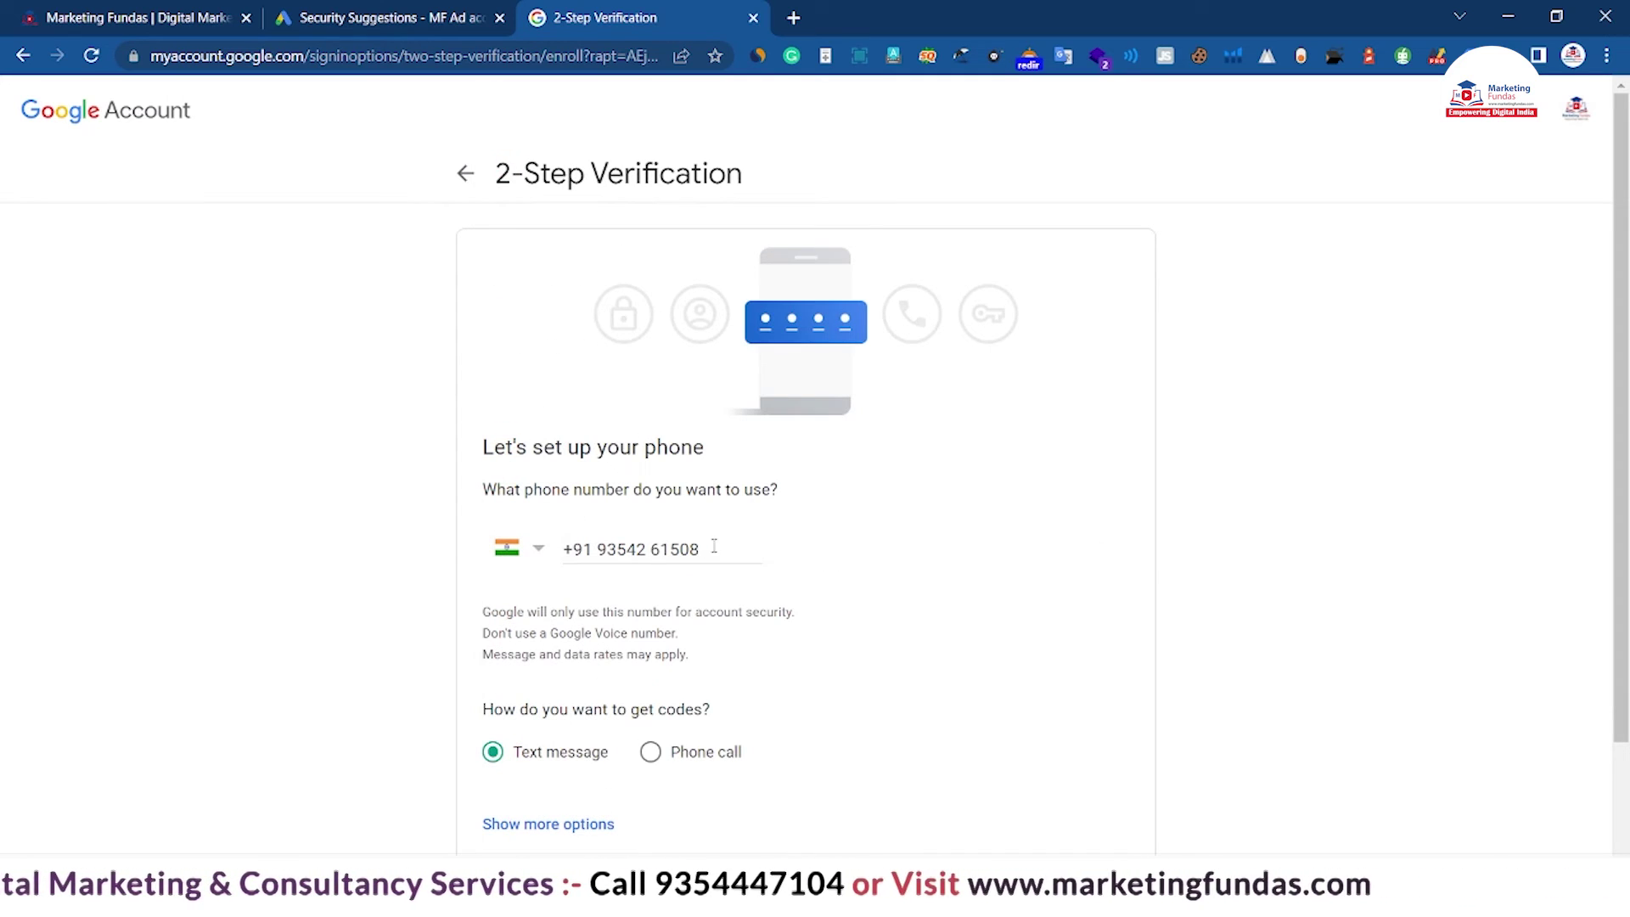
drag(720, 552, 560, 565)
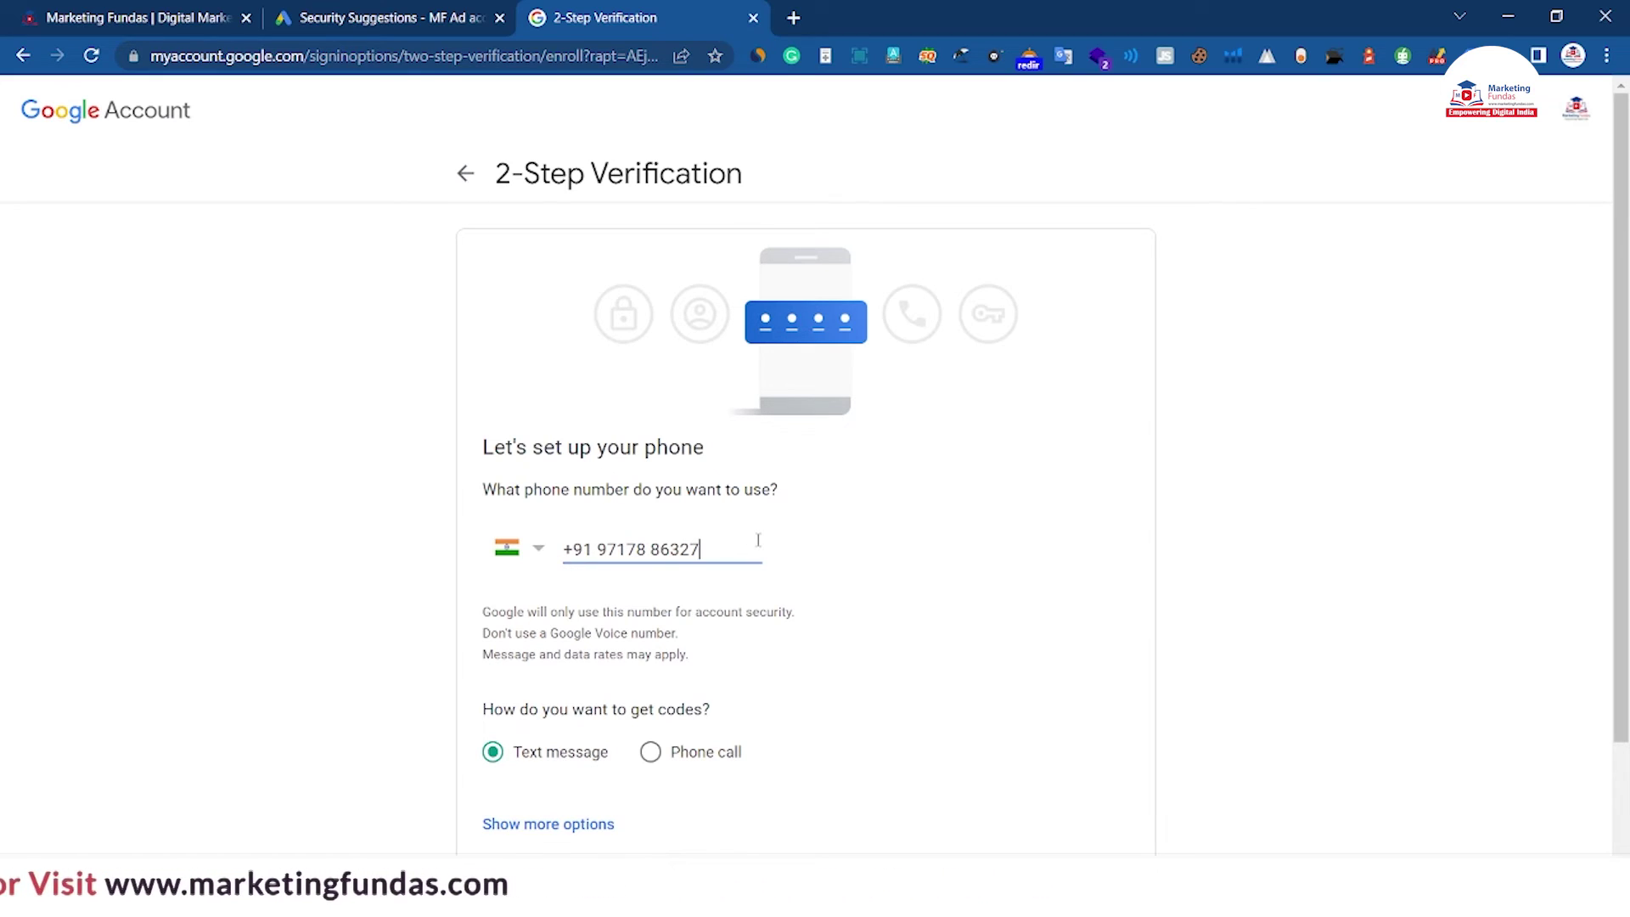
scroll(758, 540, down, 2)
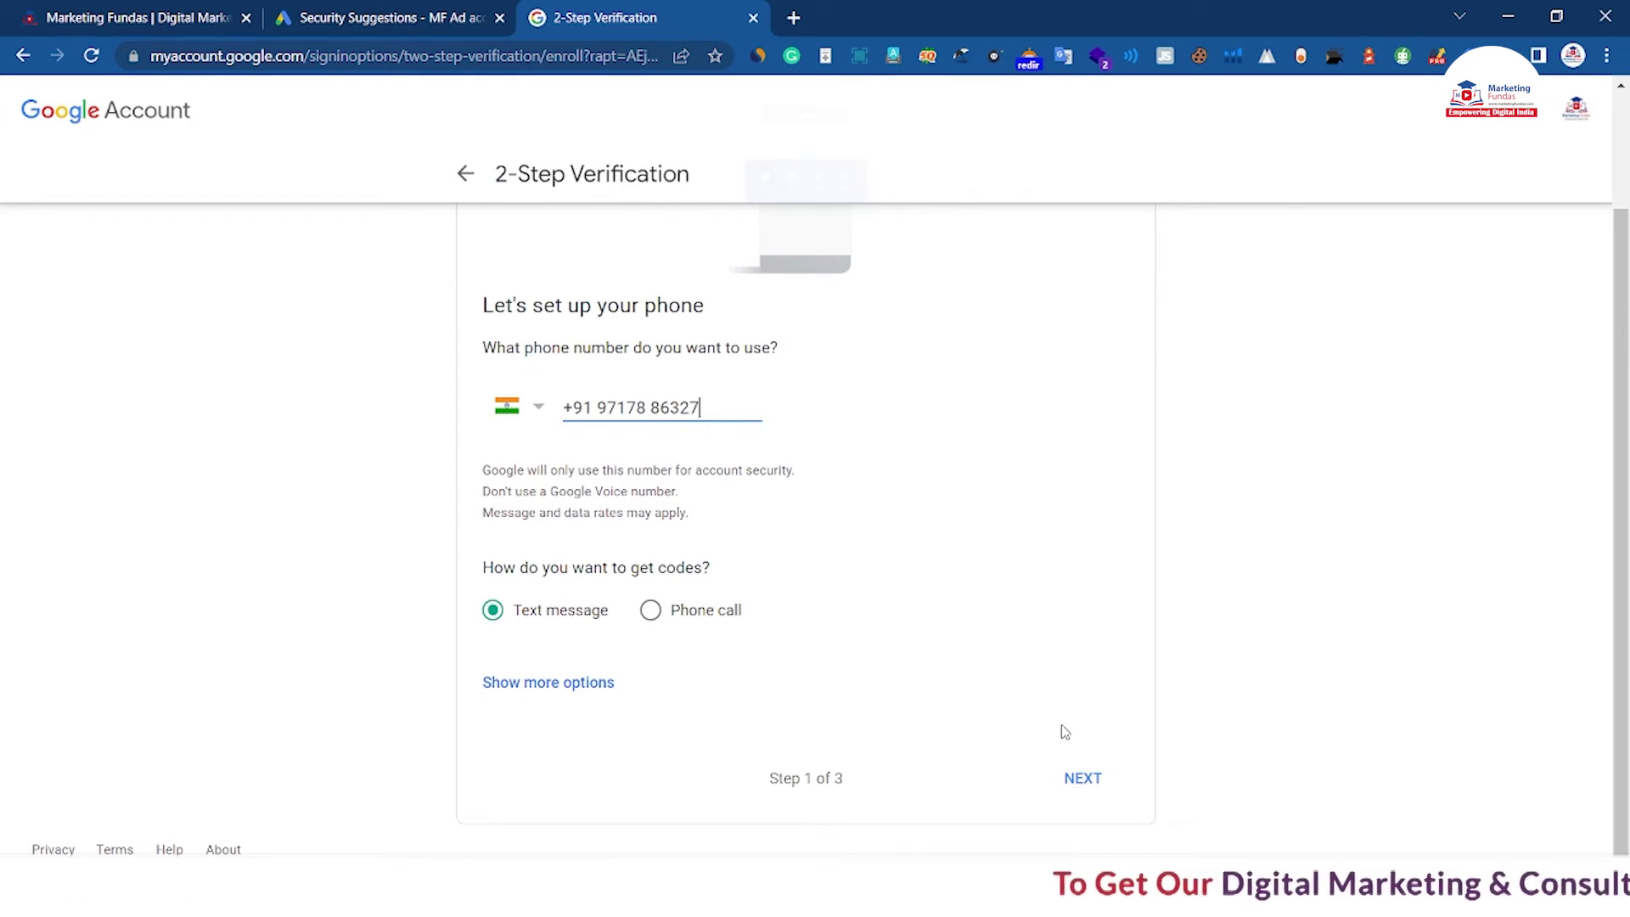
click(1080, 776)
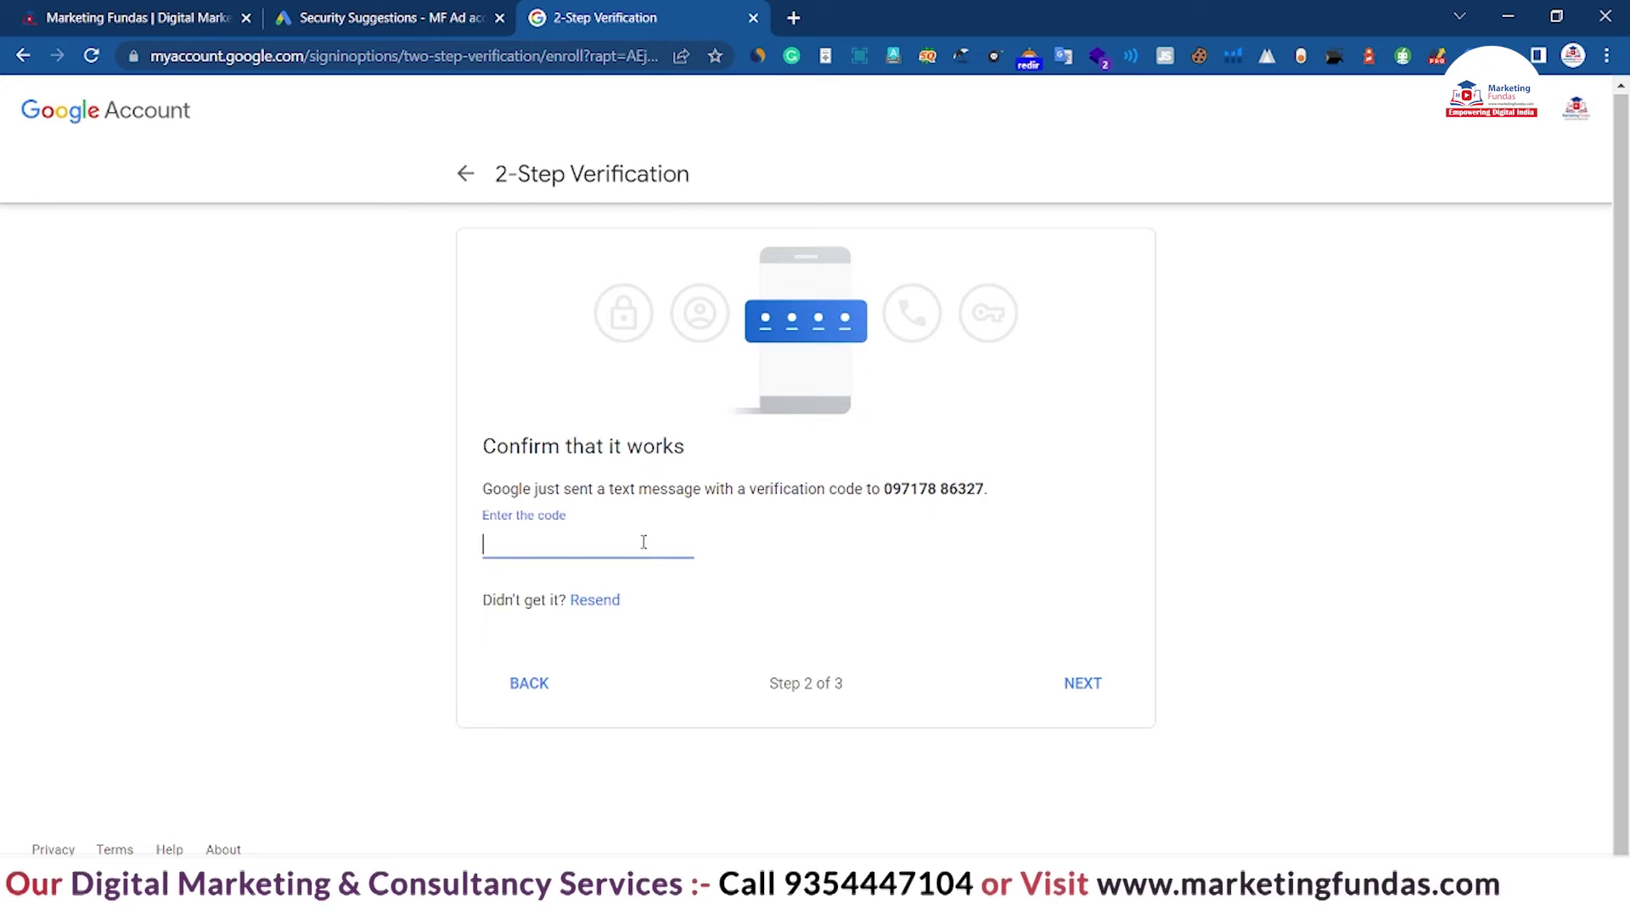
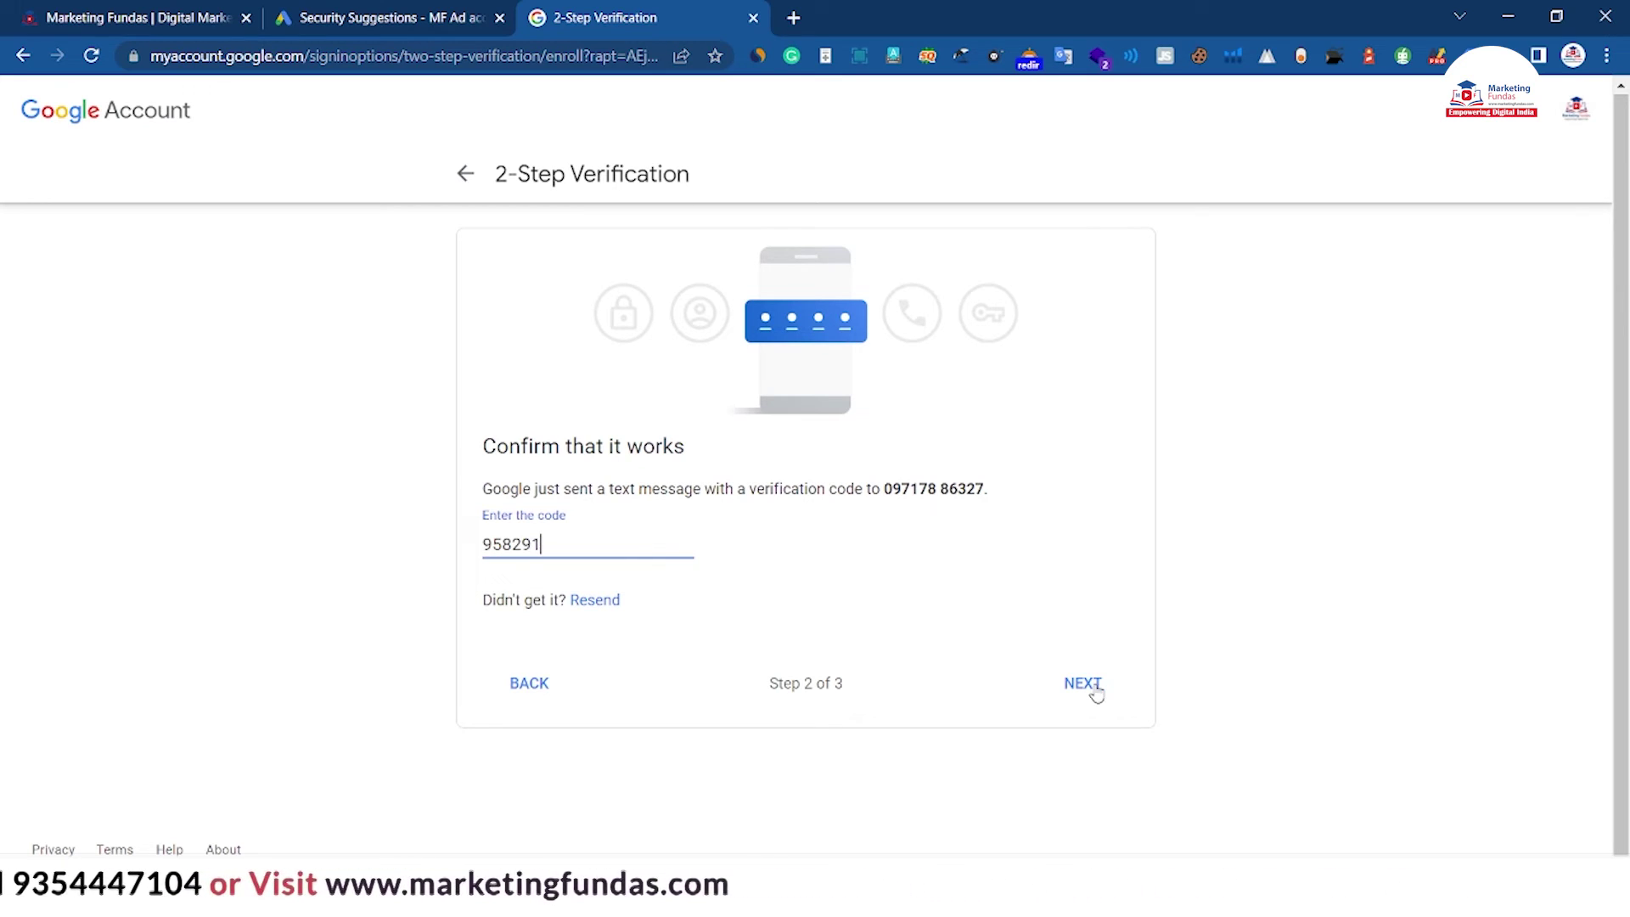
Enter the texted verification code, turn on 2-Step Verification, and reload the Google Ads suggestions
click(1092, 685)
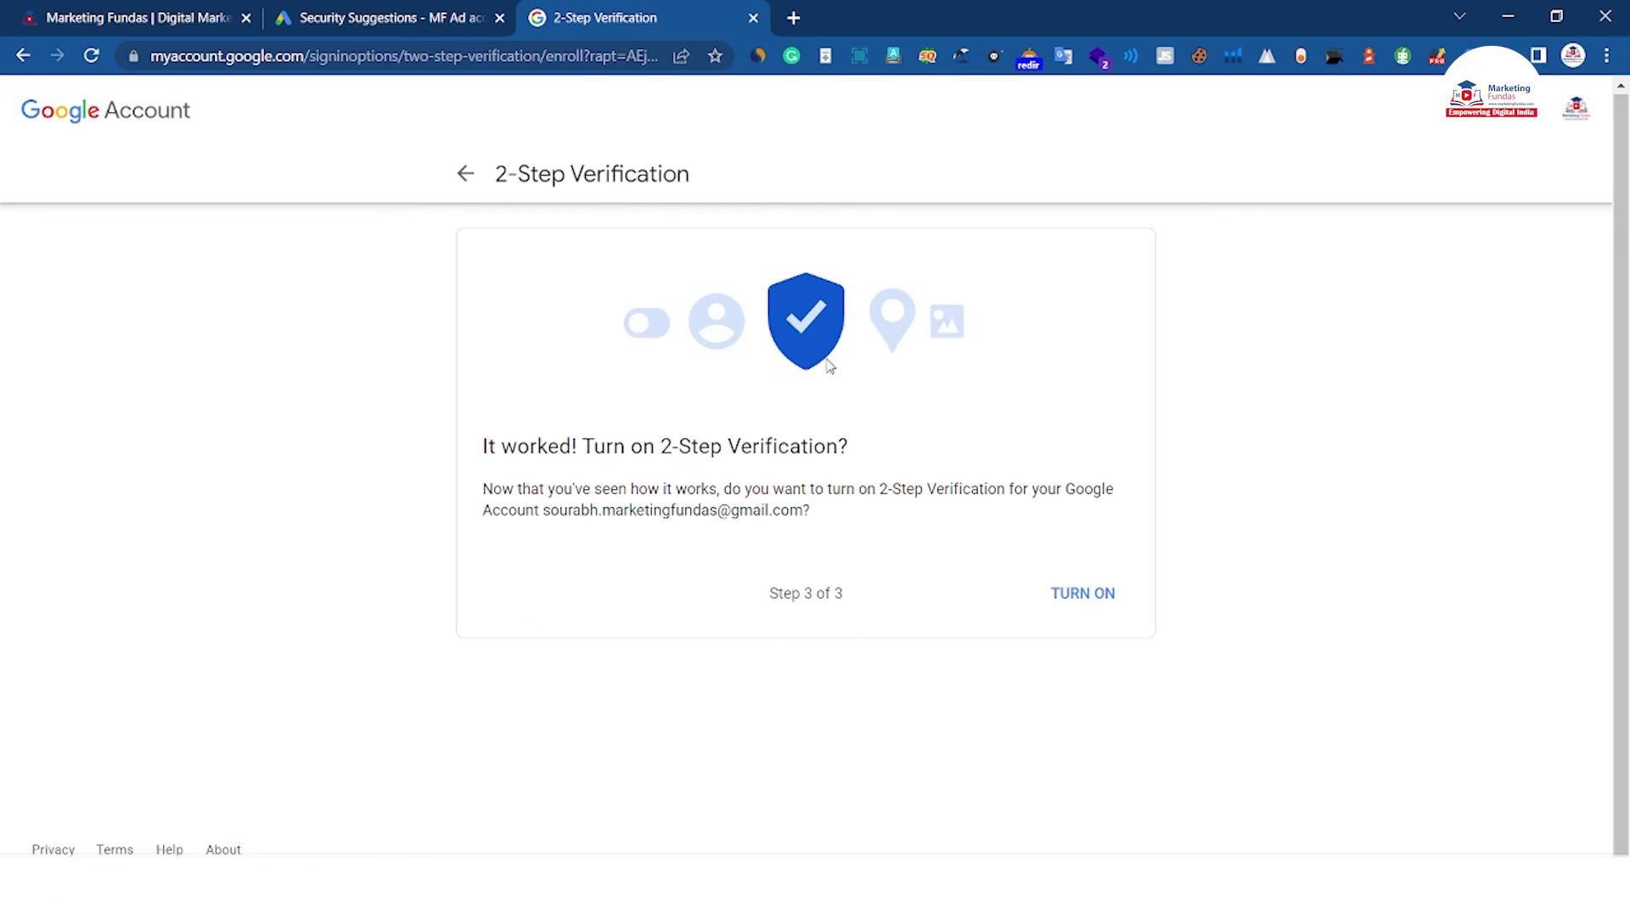
click(1095, 601)
scroll(1154, 354, down, 2)
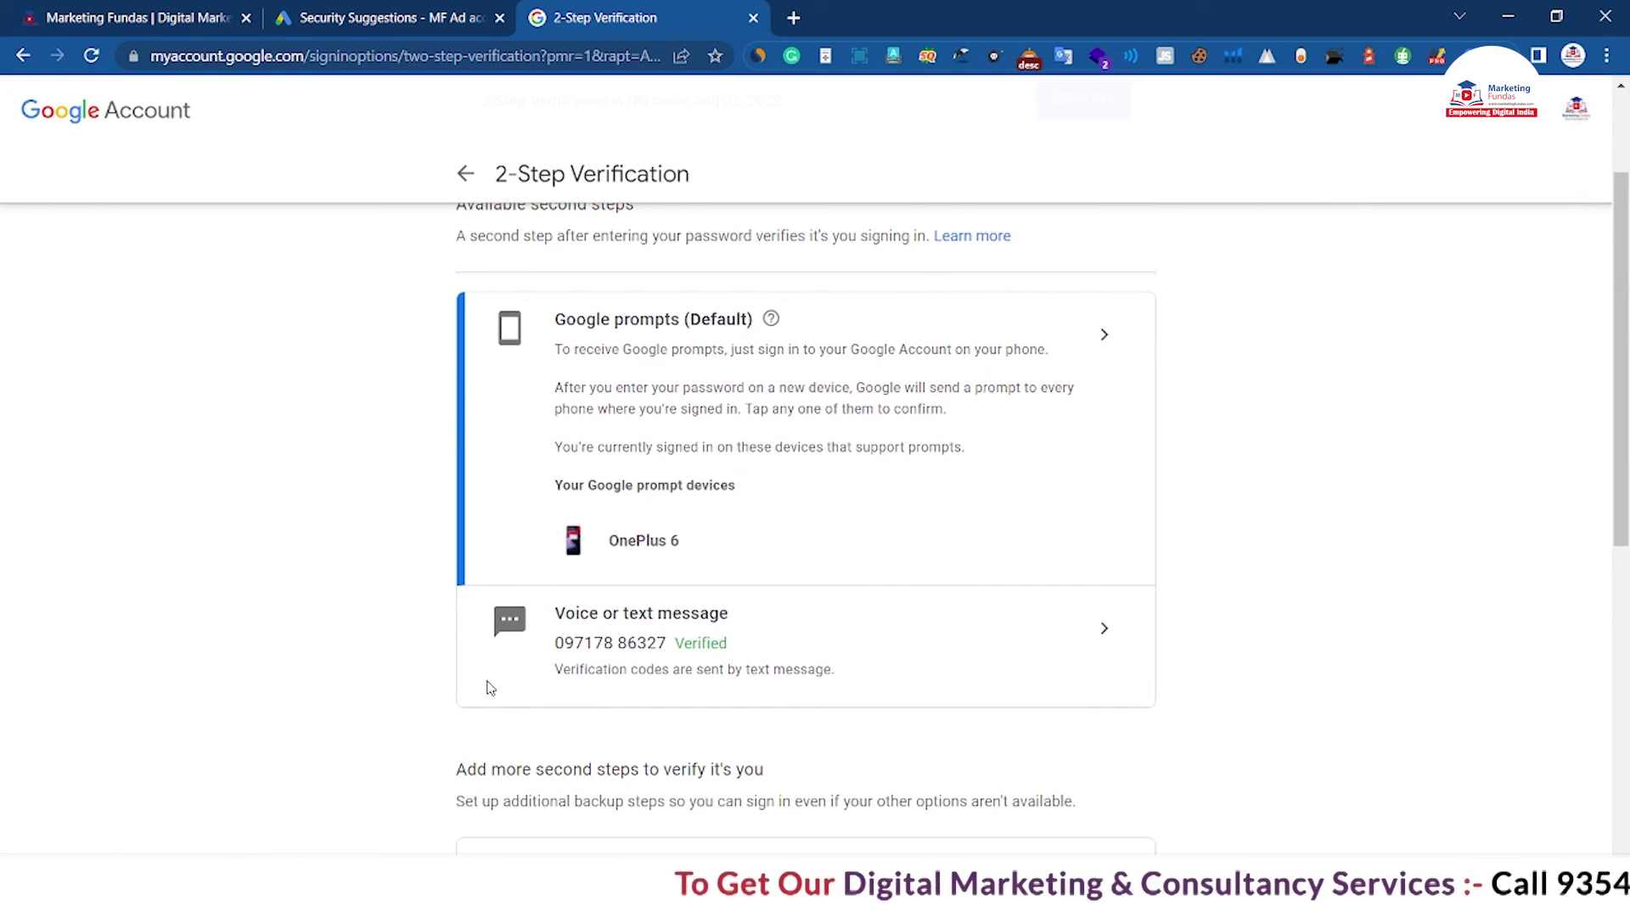
scroll(884, 572, up, 2)
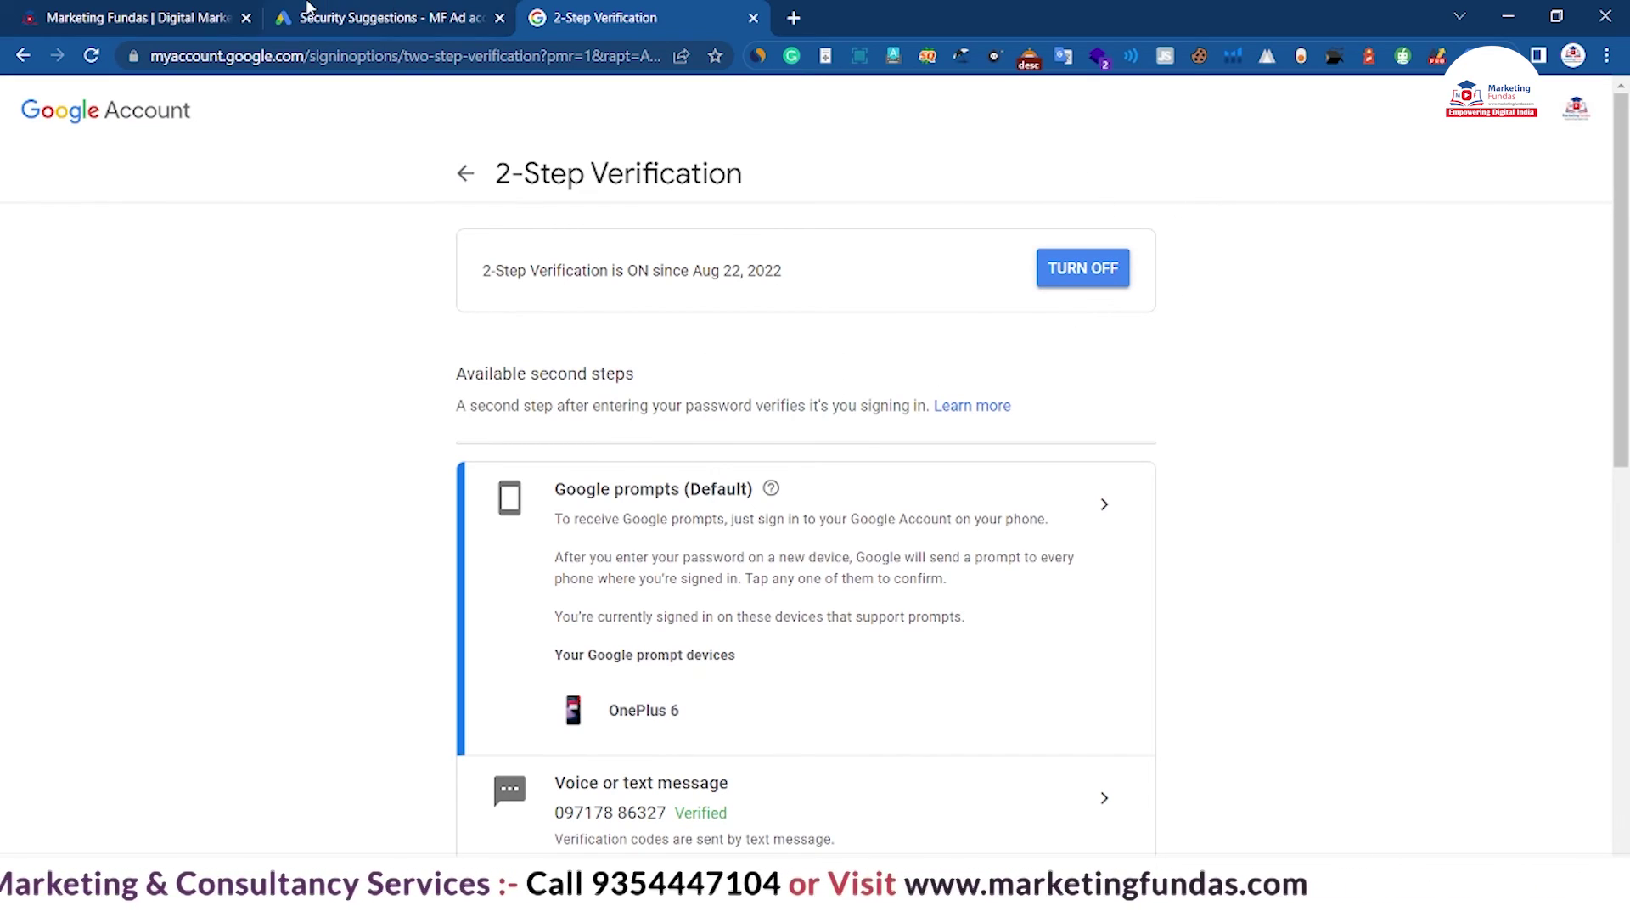
click(369, 24)
click(90, 57)
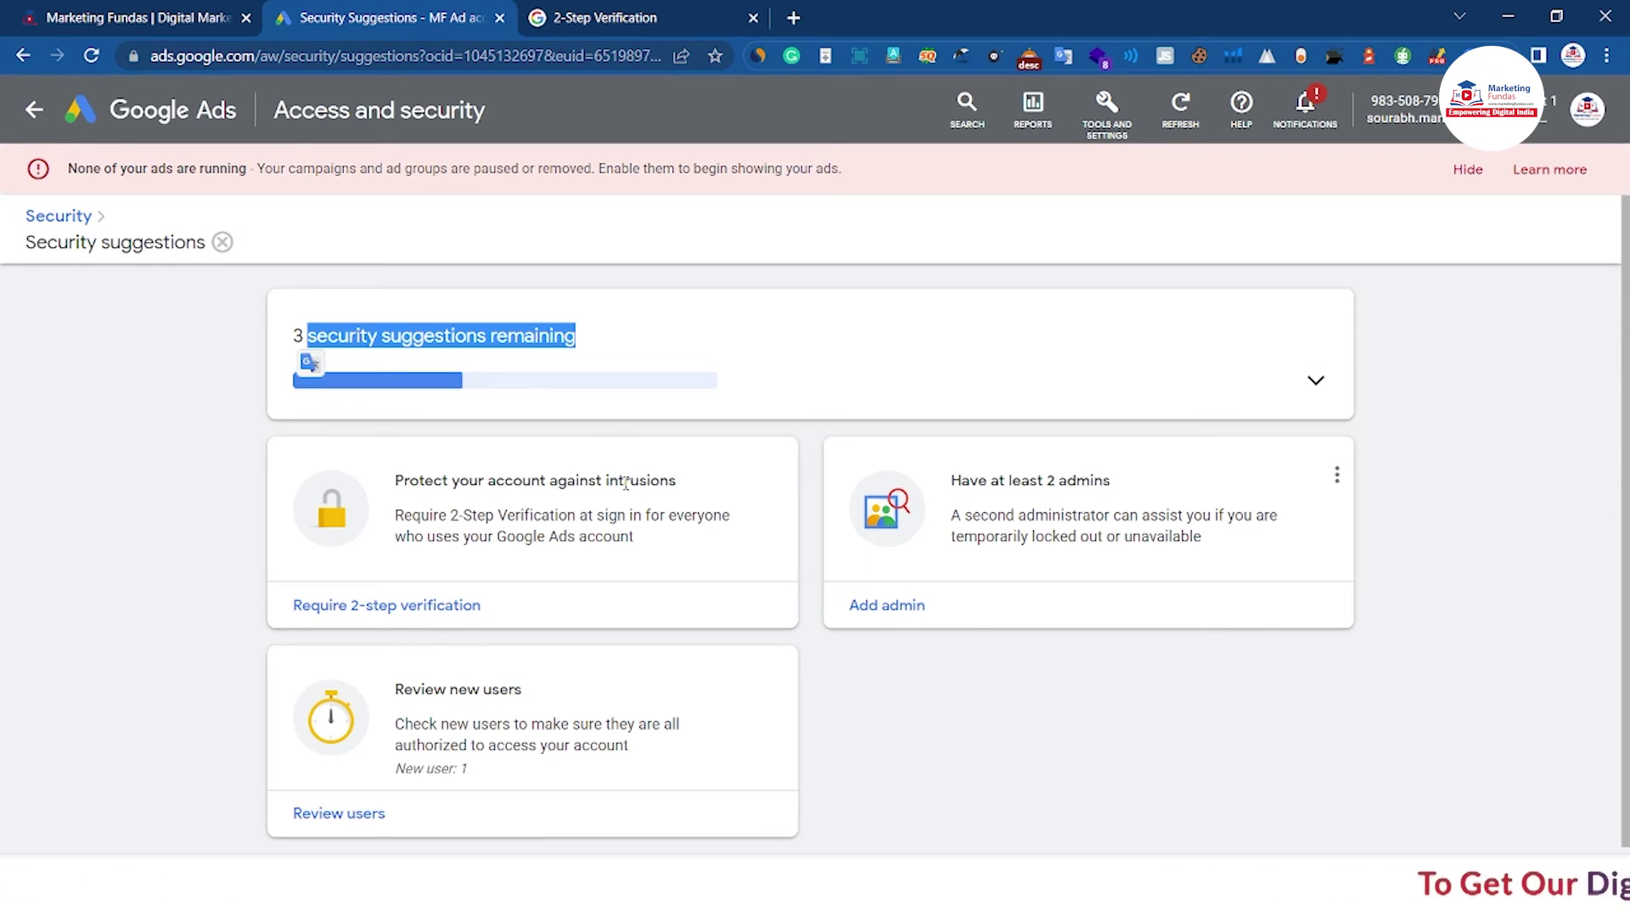
Set the account authentication method to 2-Step Verification, required as of Oct 22, 2022
click(64, 219)
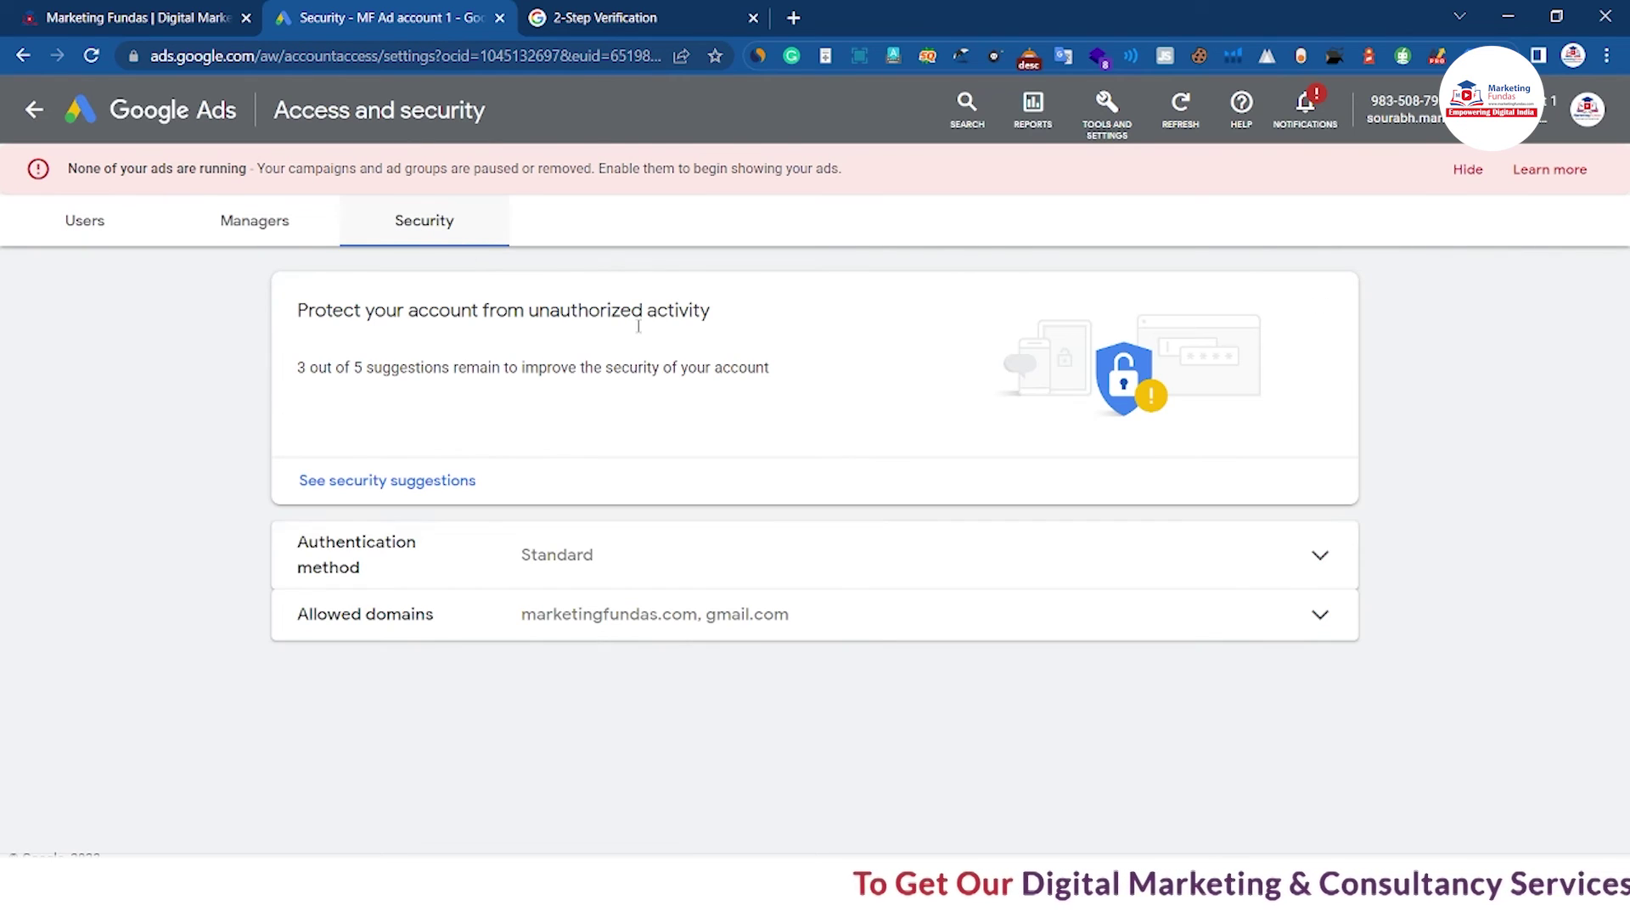
click(809, 556)
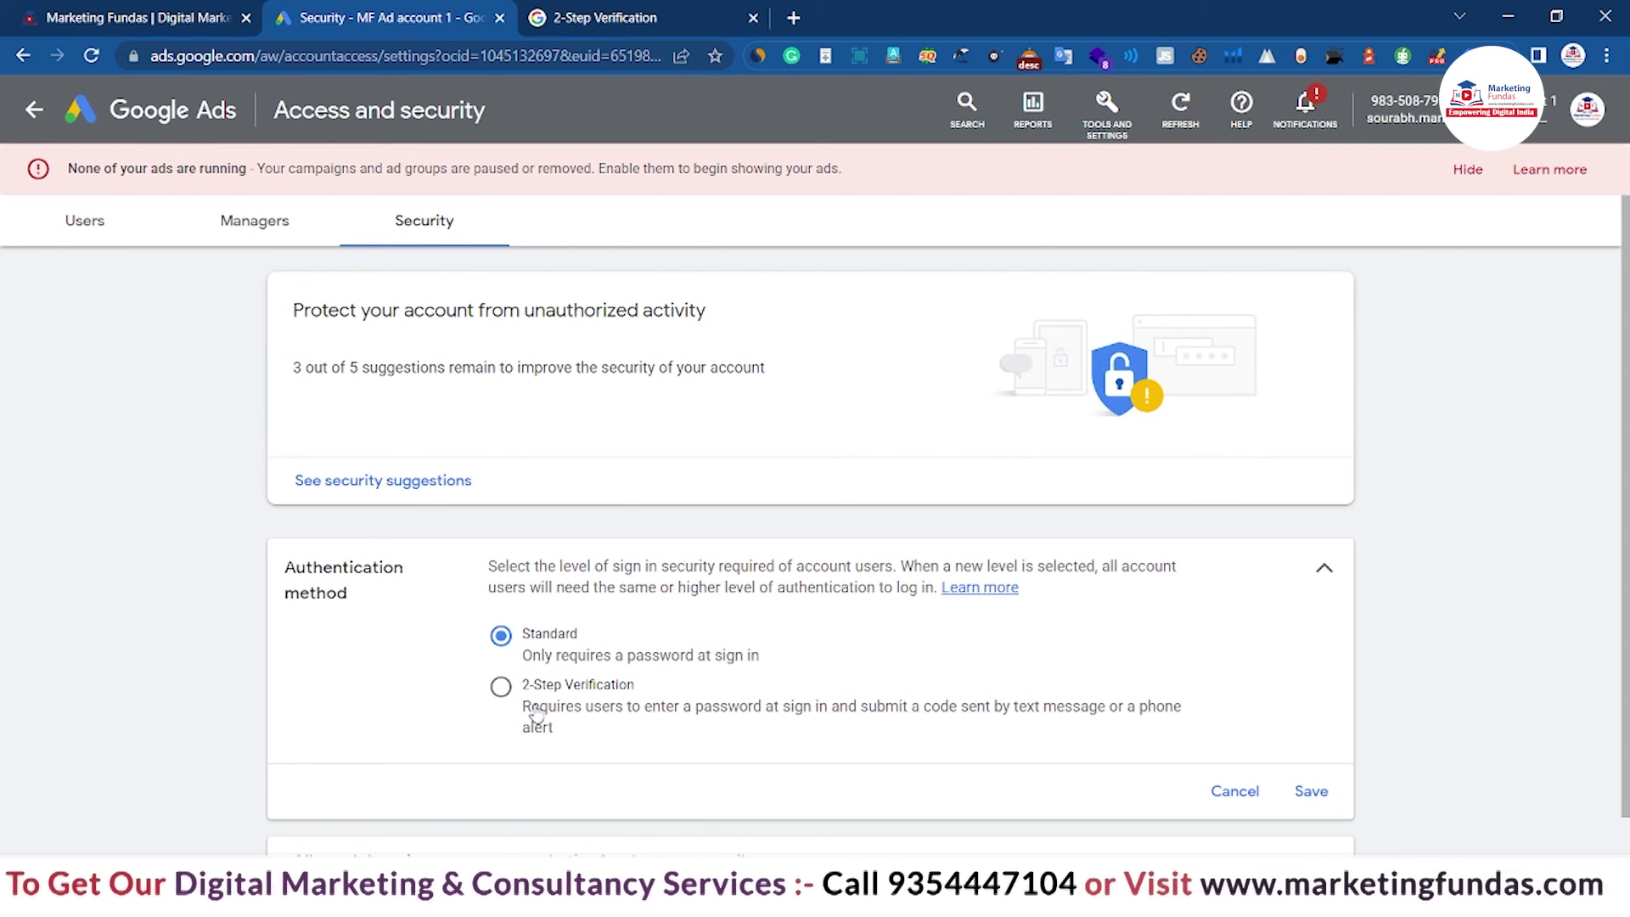
click(501, 686)
scroll(739, 640, down, 2)
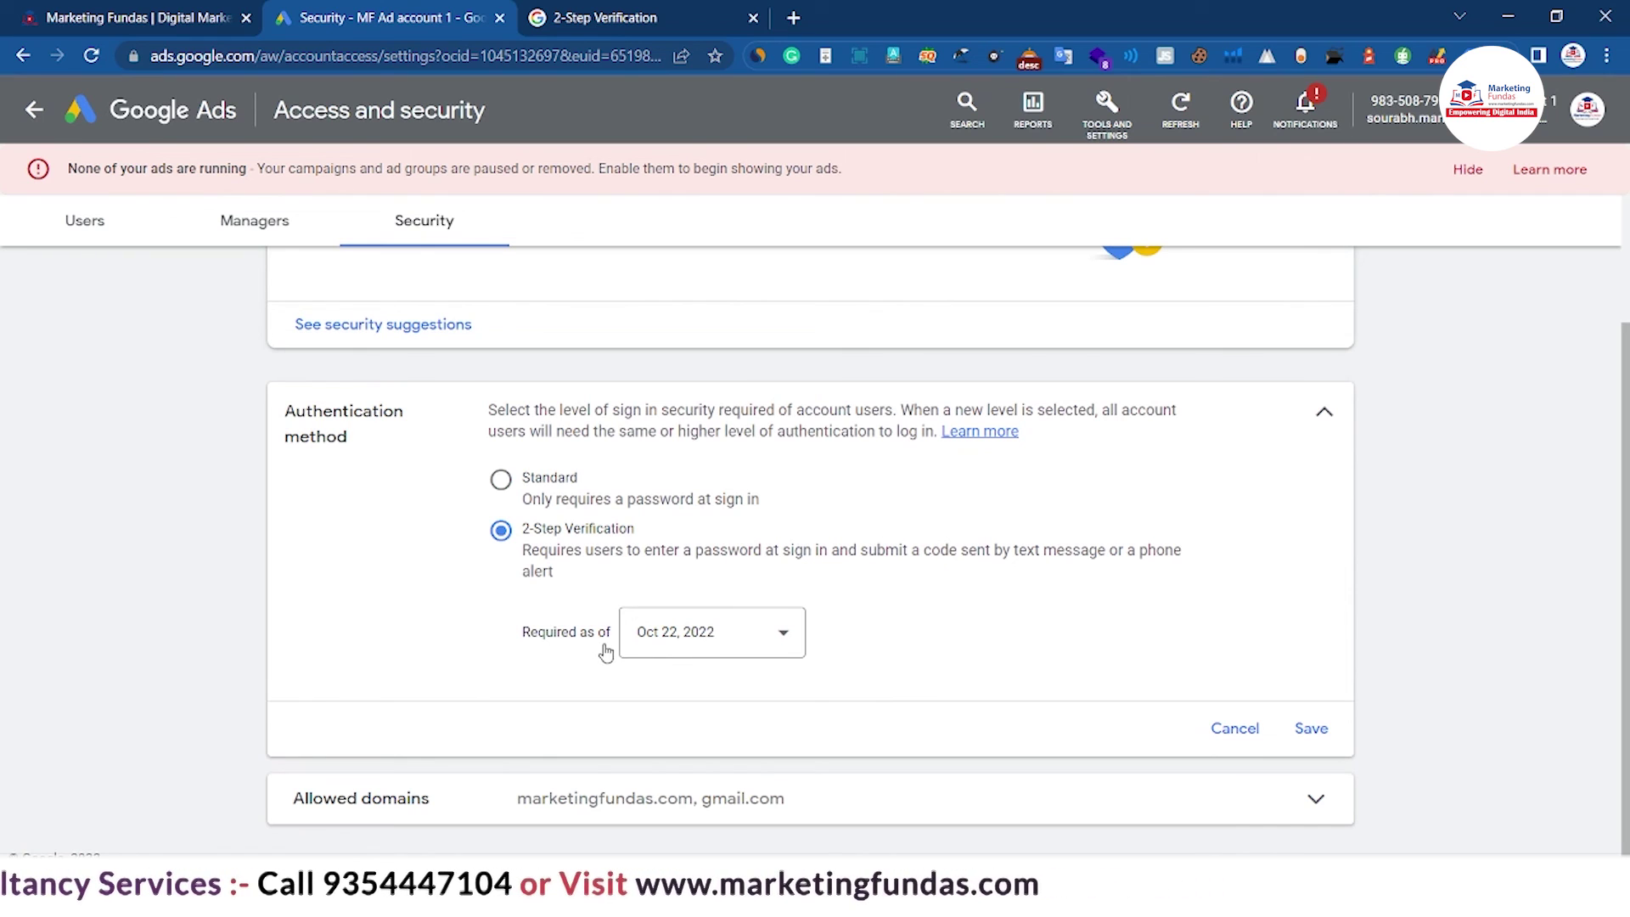
click(704, 649)
click(966, 599)
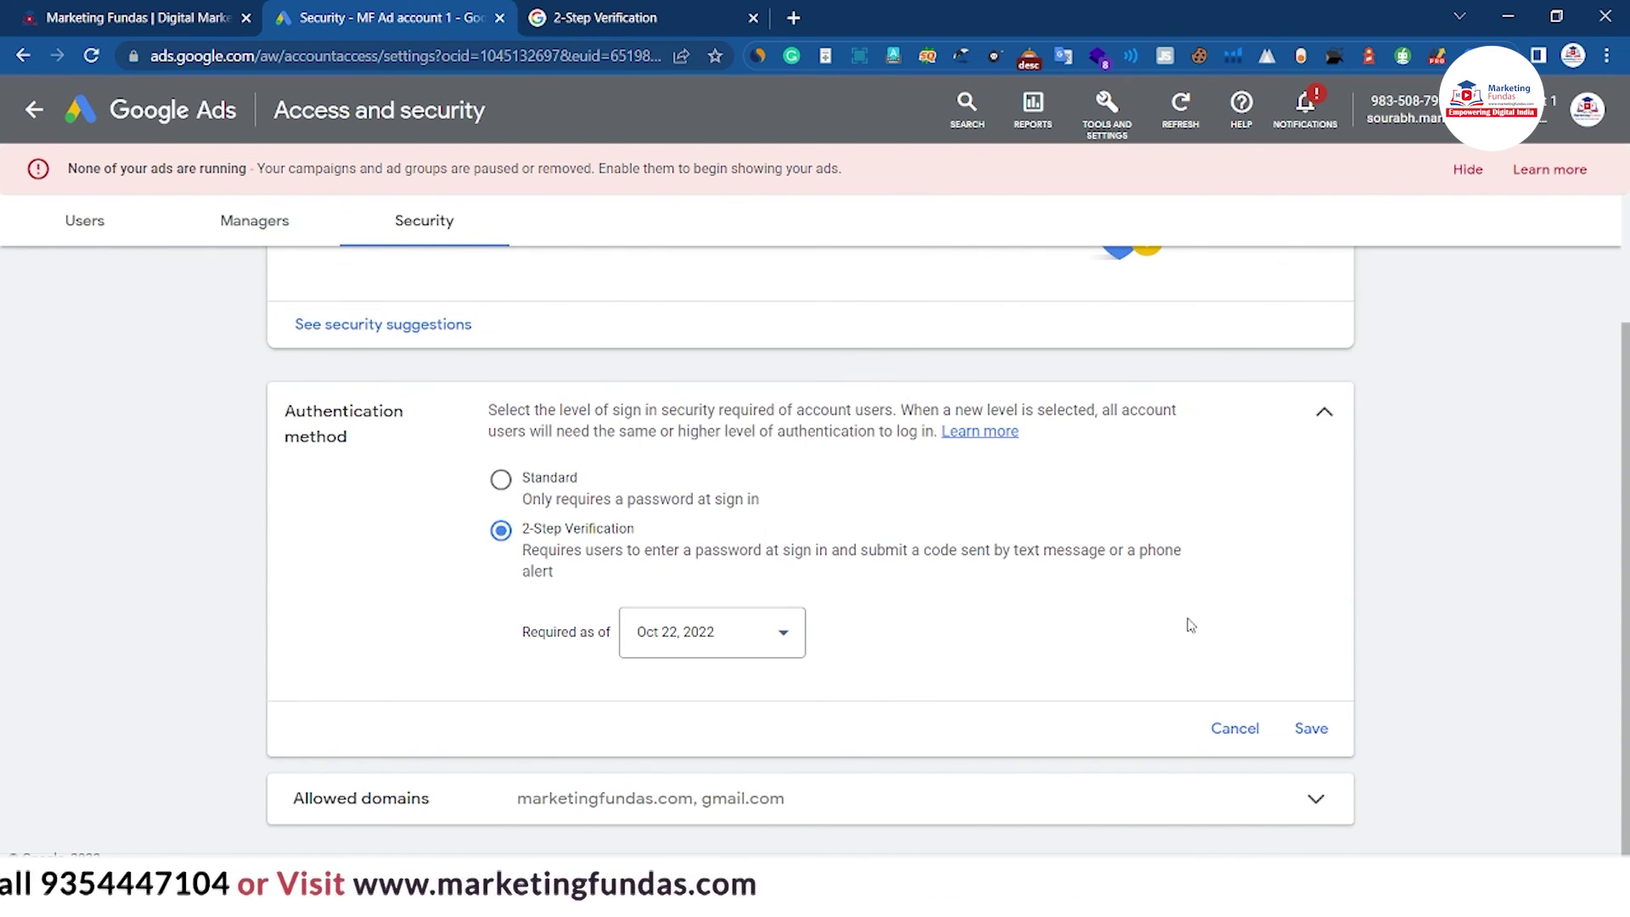